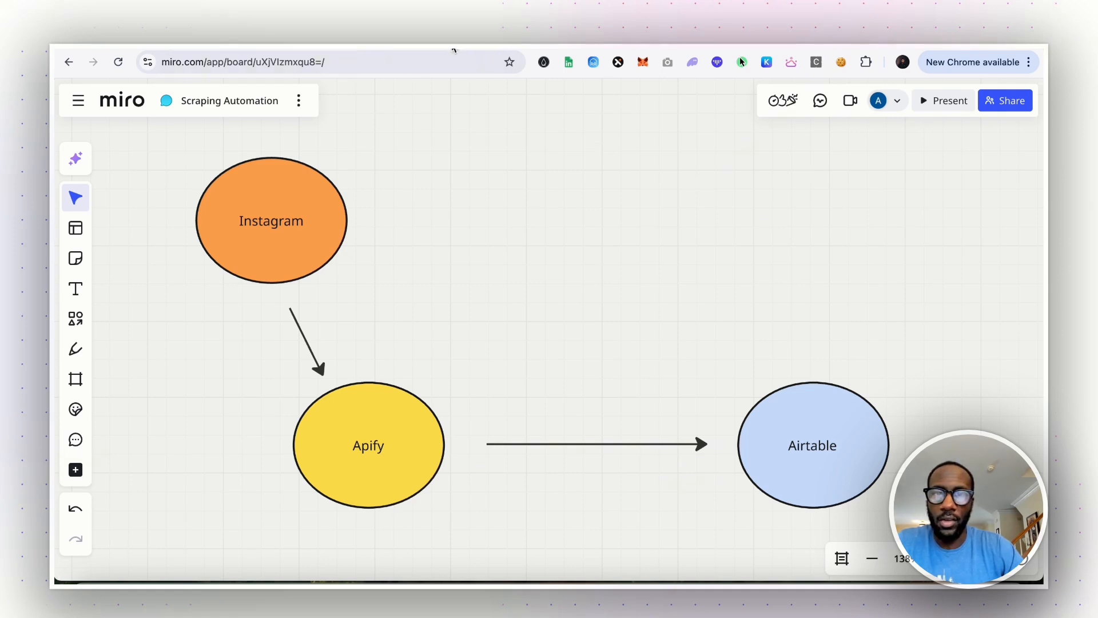
Switch to the Apify website and look through the featured scraper Actors on its homepage.
click(454, 47)
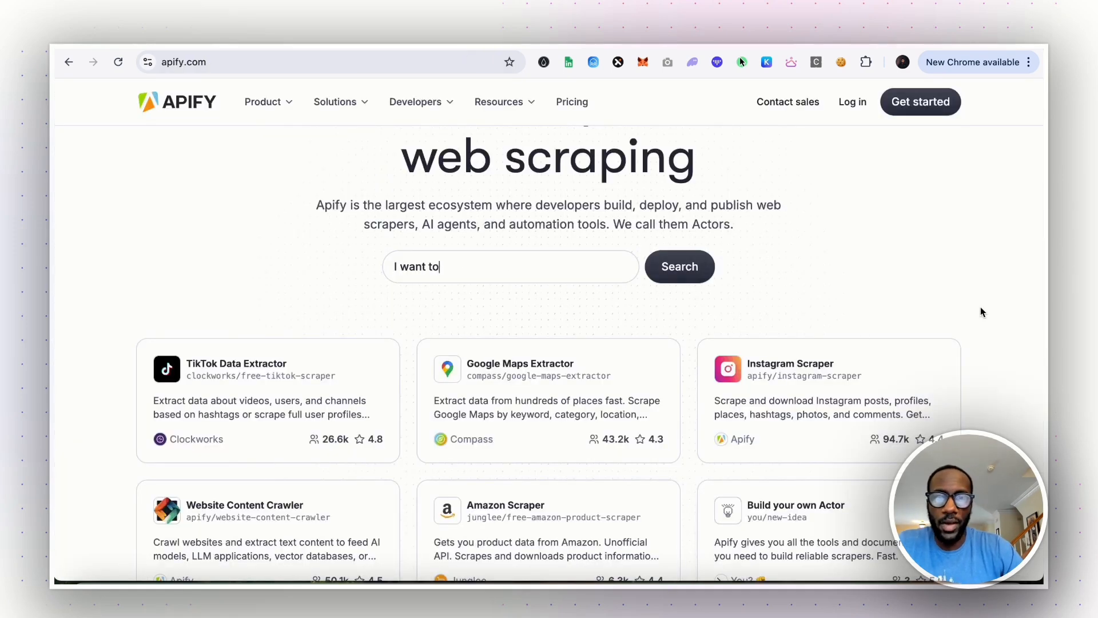
scroll(980, 308, up, 2)
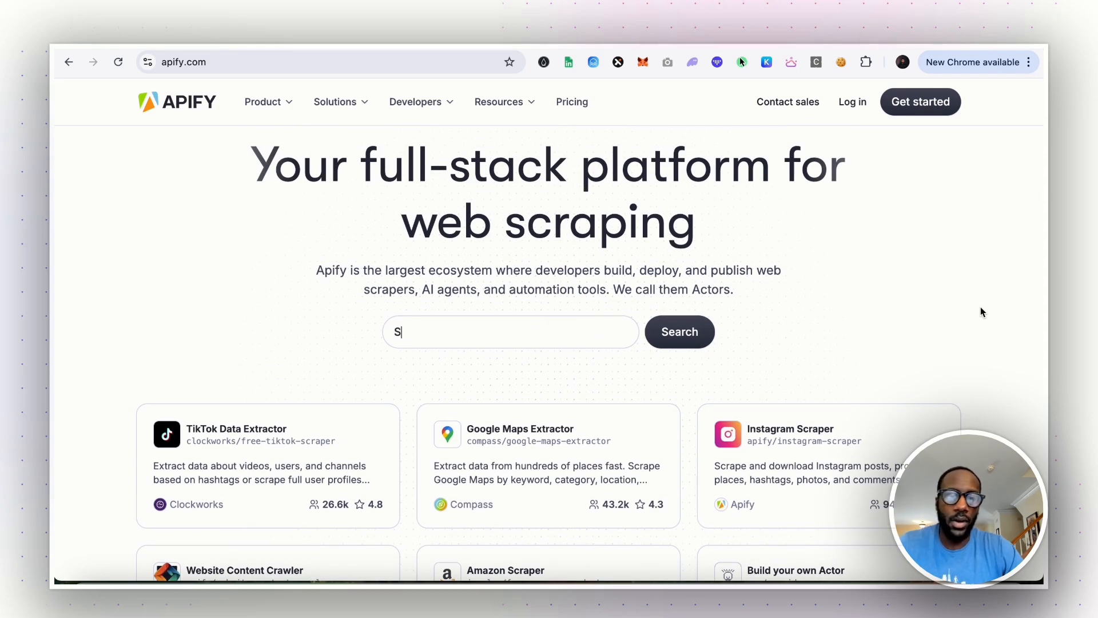
scroll(981, 310, down, 2)
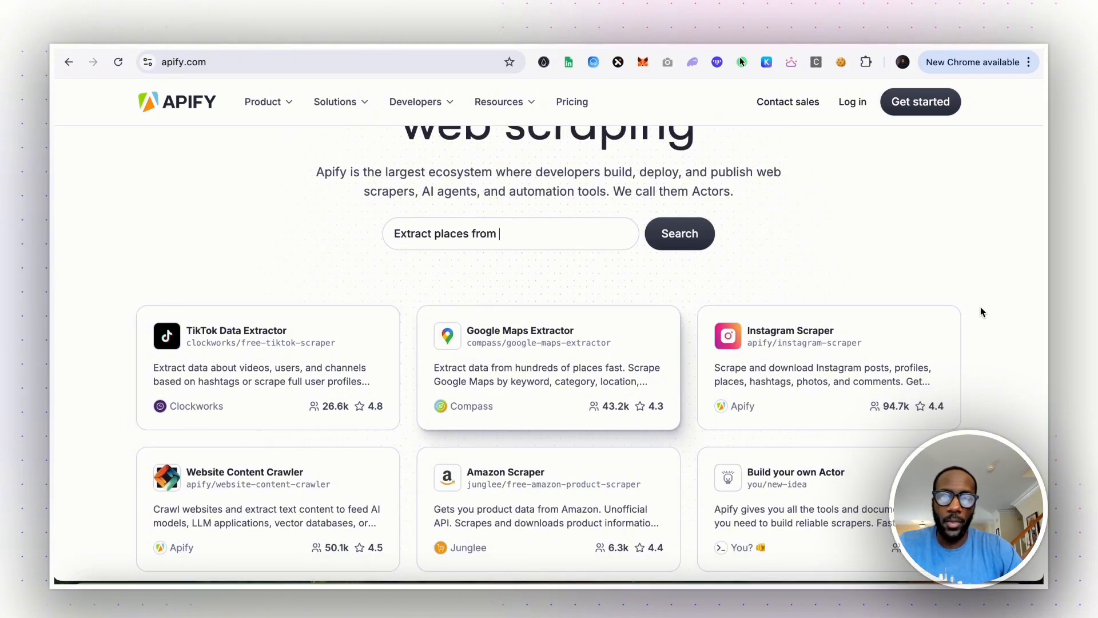
scroll(981, 310, down, 3)
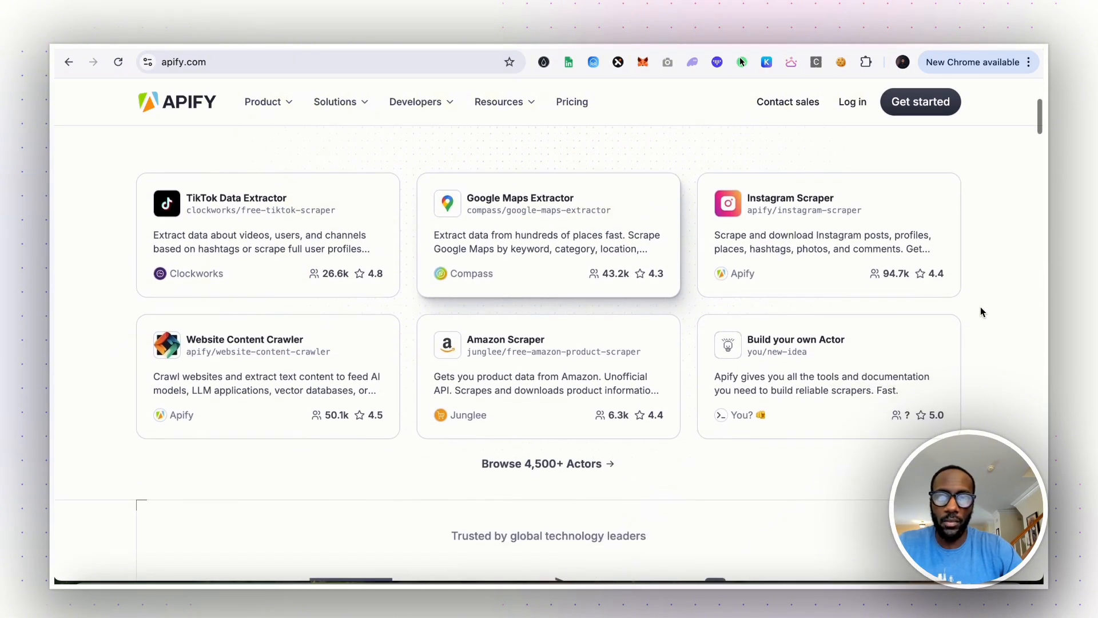
scroll(980, 312, up, 1)
Switch to the Apify Store in the console, reload it and look through its categories and listed Actors.
click(343, 40)
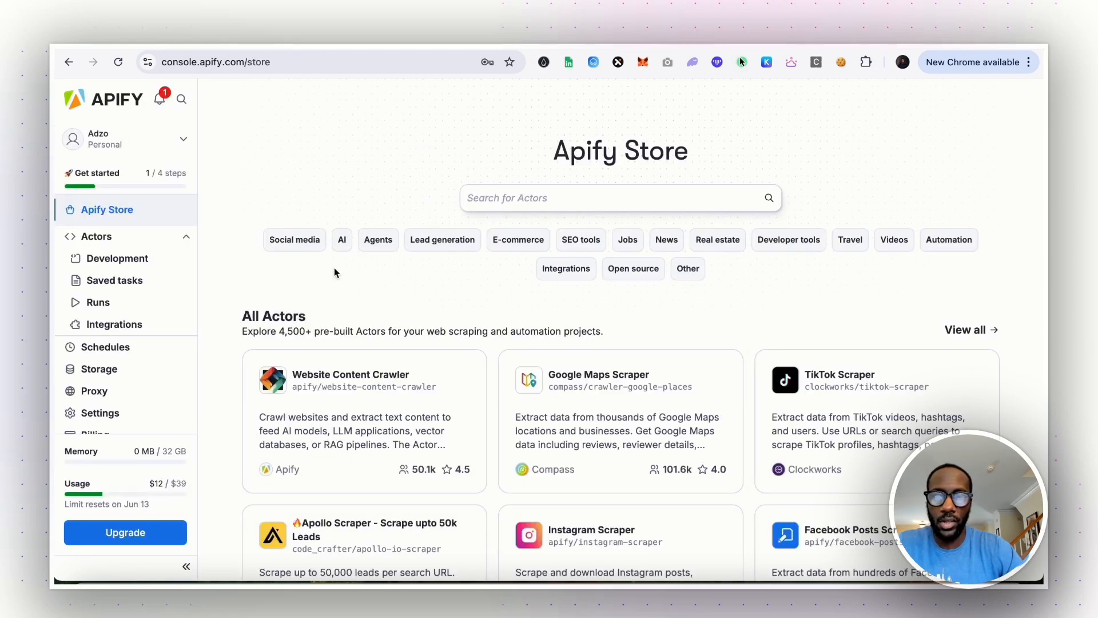
scroll(336, 275, down, 2)
key(super+r)
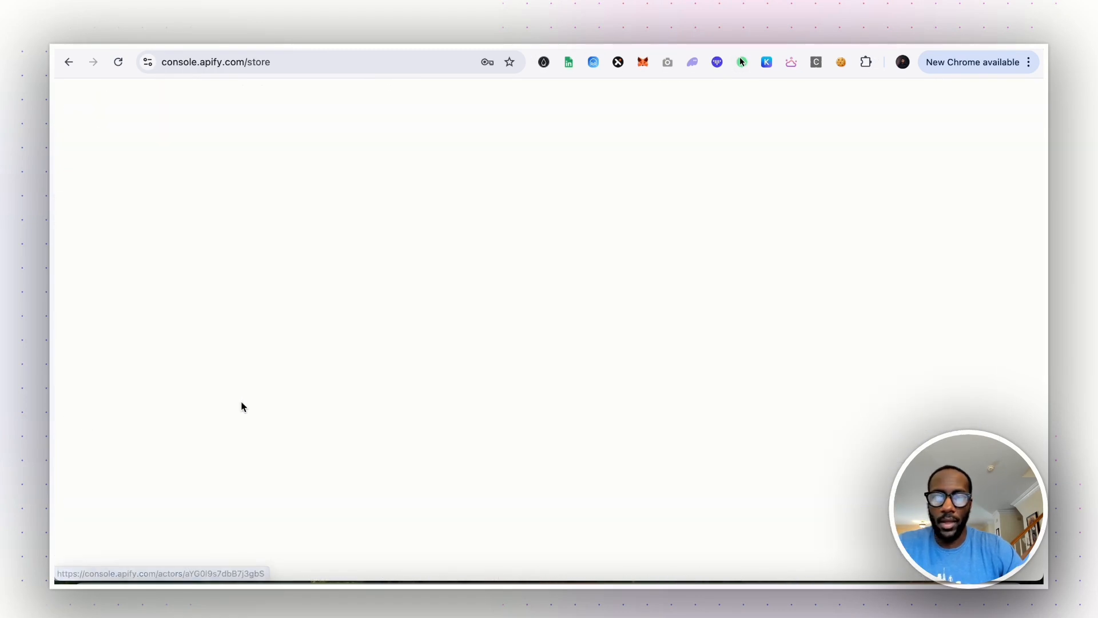
scroll(339, 399, down, 1)
scroll(343, 411, down, 2)
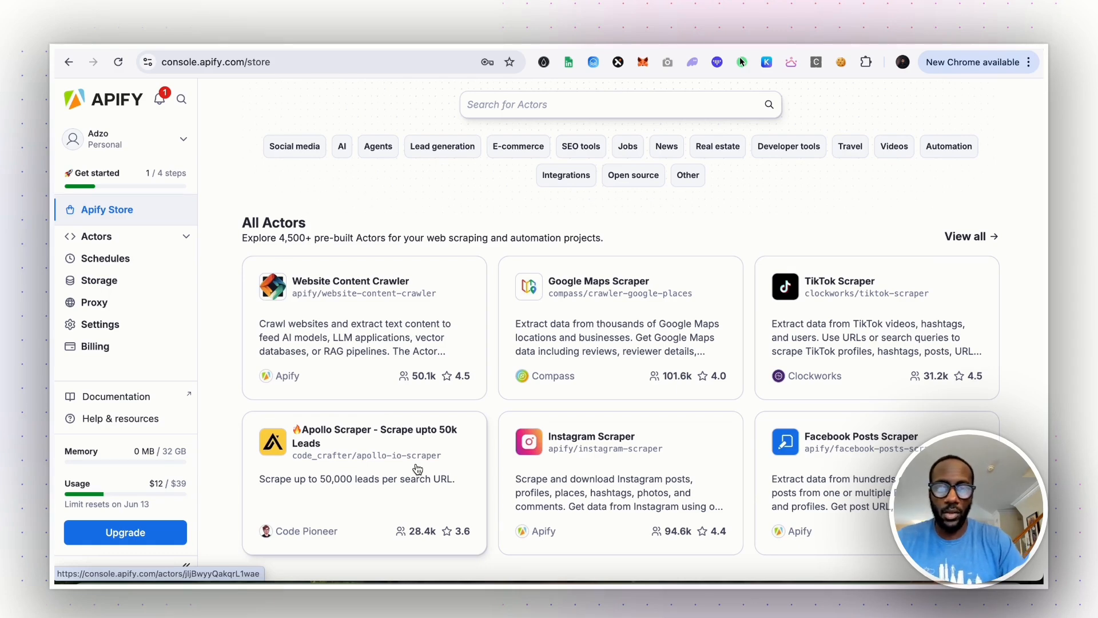
scroll(745, 416, down, 2)
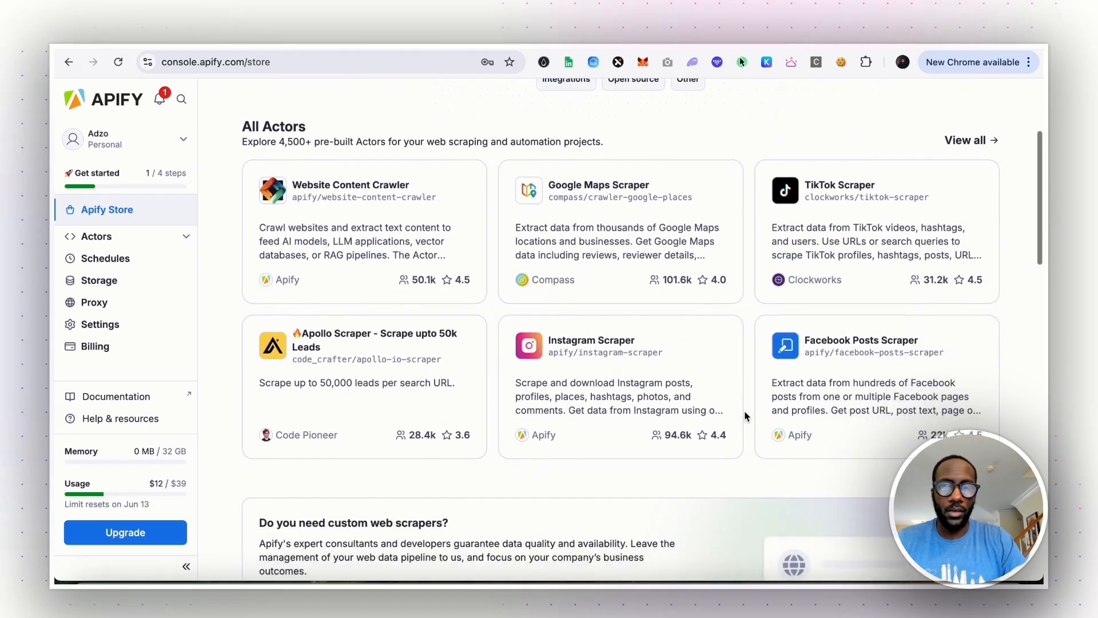
scroll(745, 413, up, 3)
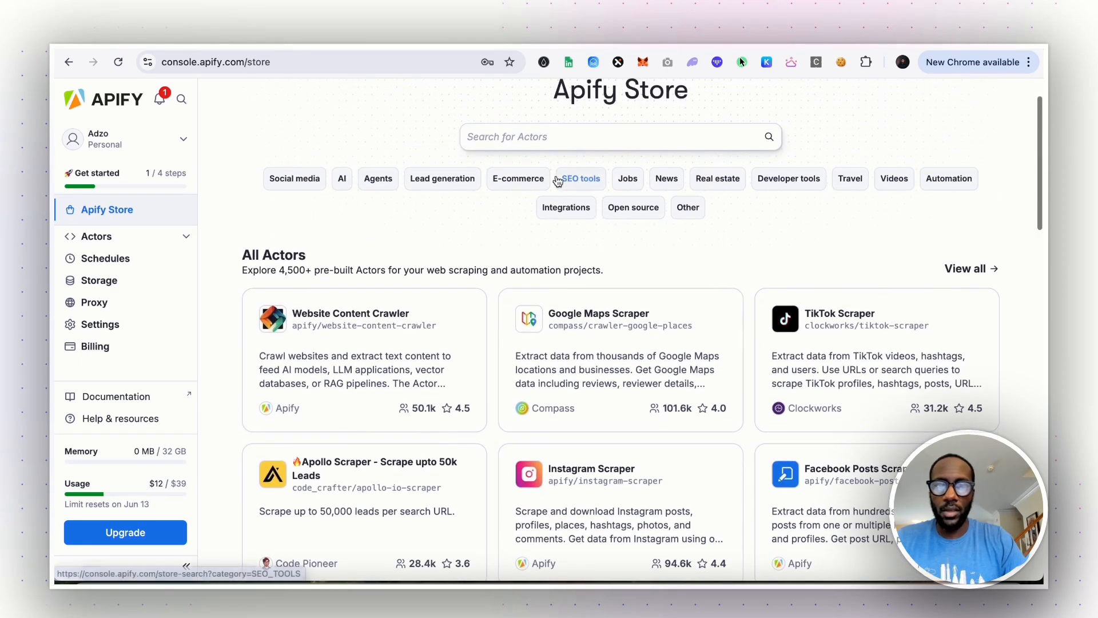
Search the Apify Store for "instagram", look through the matching Actors and open Apify's Instagram Scraper.
click(552, 140)
text(instagram)
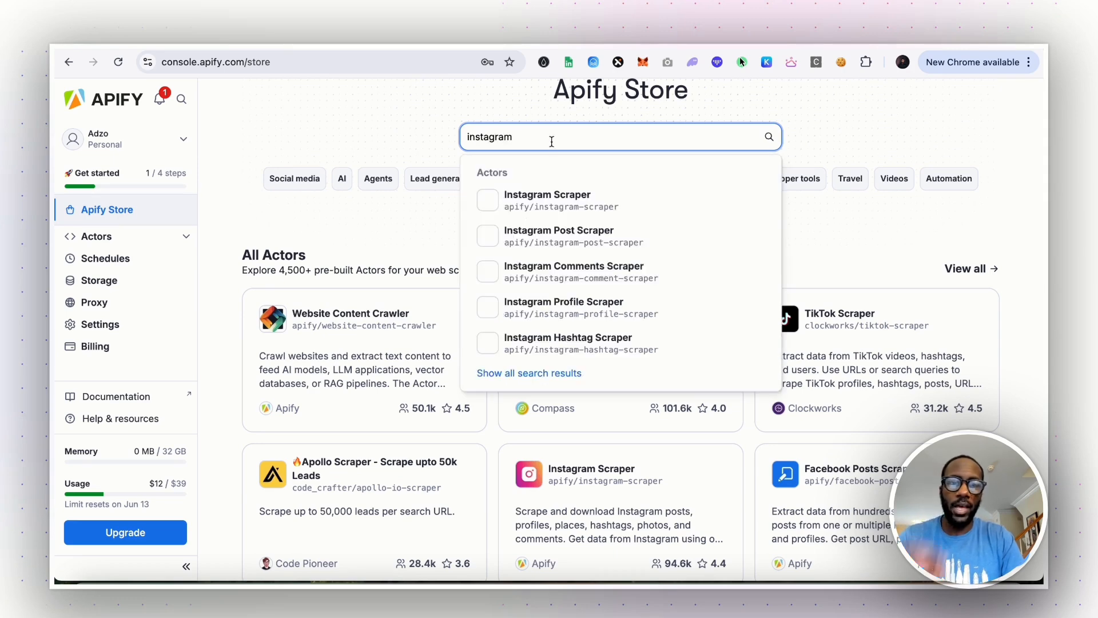
key(Return)
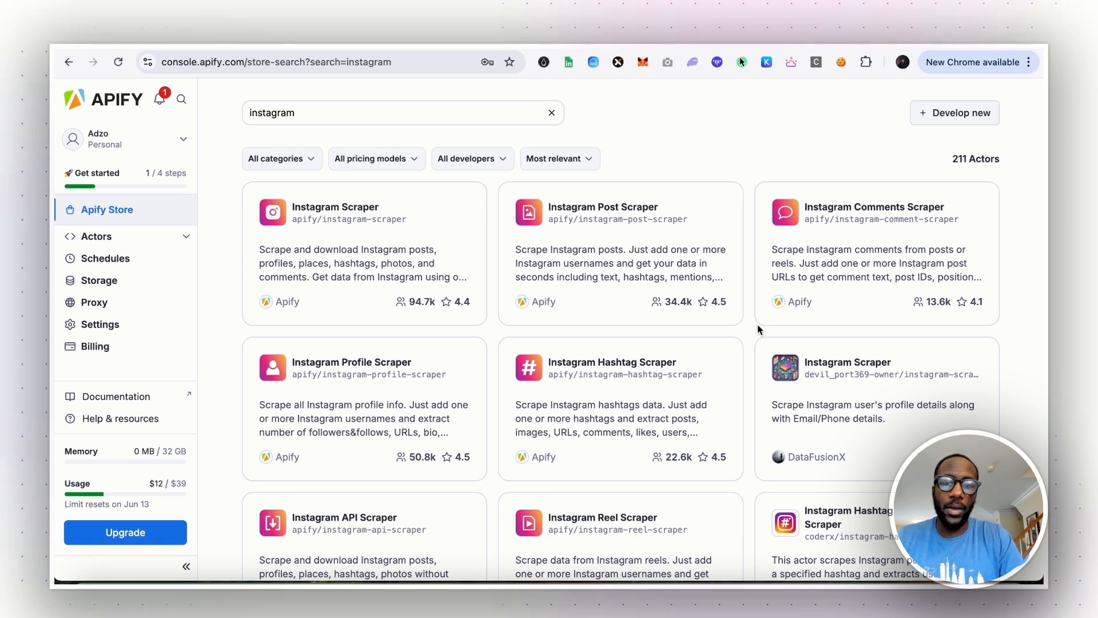
scroll(758, 325, down, 1)
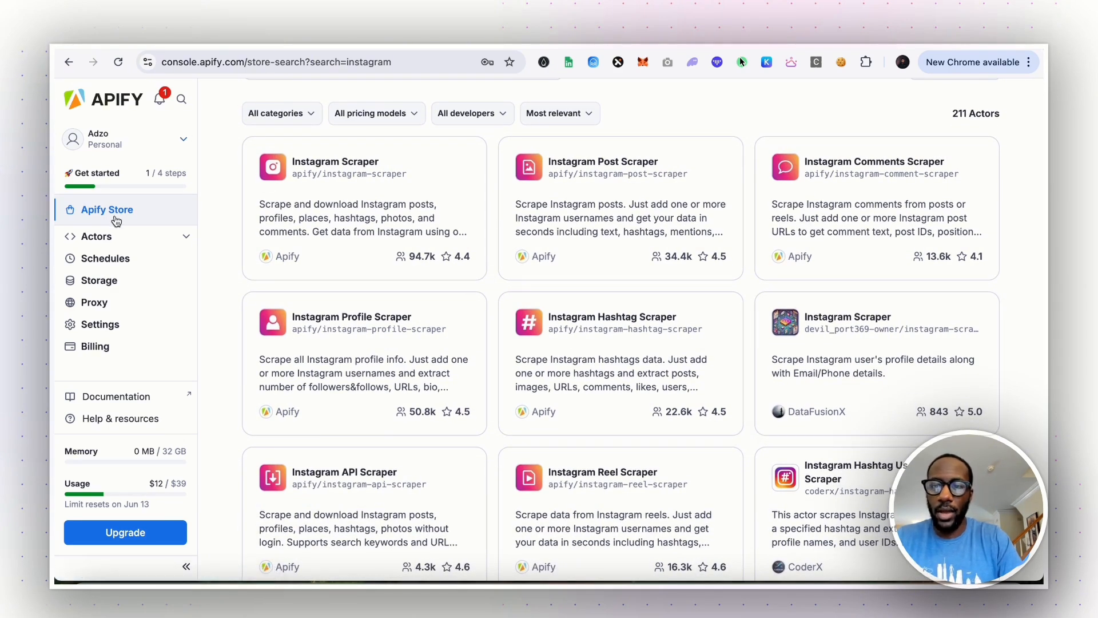
scroll(618, 286, down, 1)
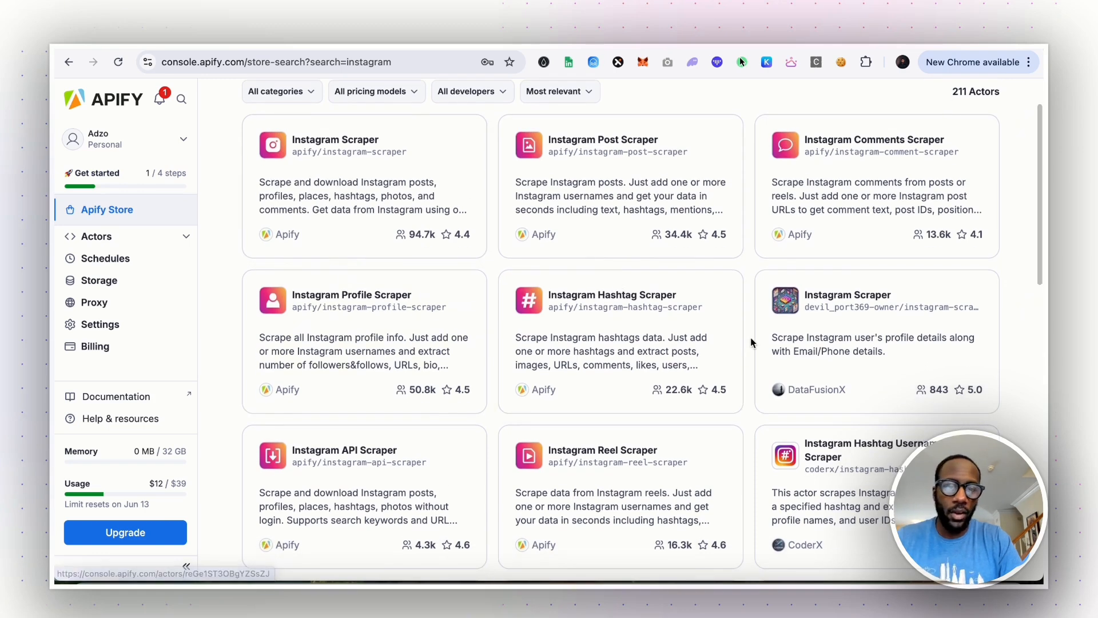
scroll(751, 342, down, 1)
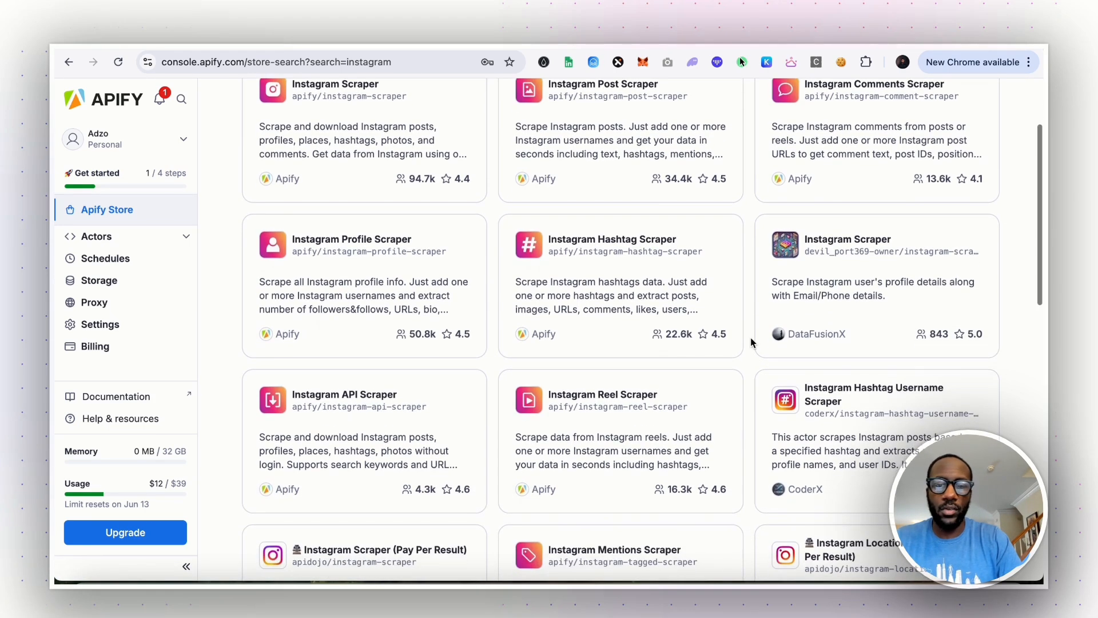
scroll(751, 342, up, 3)
click(362, 253)
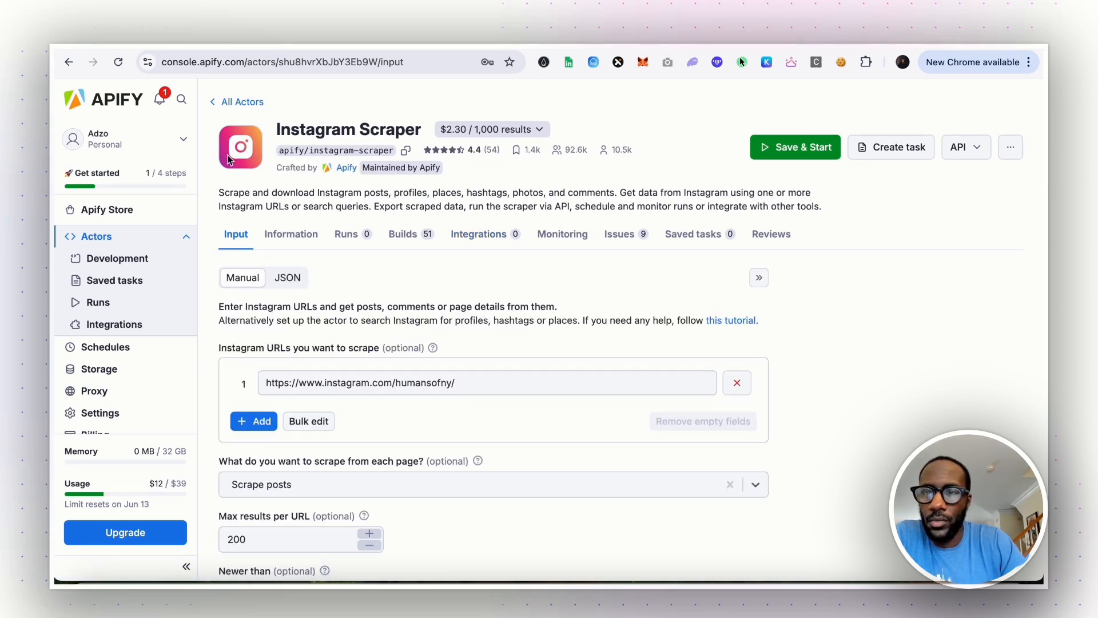
Revisit the Apify homepage and examine the input settings of the Instagram Scraper.
click(171, 47)
scroll(808, 260, left, 2)
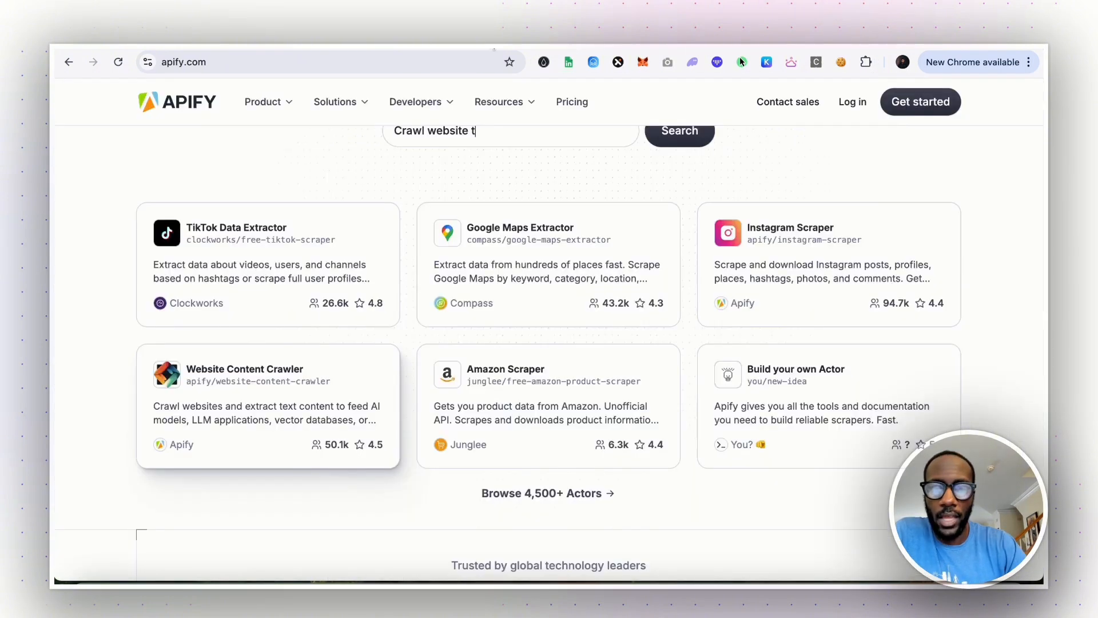
scroll(547, 235, up, 4)
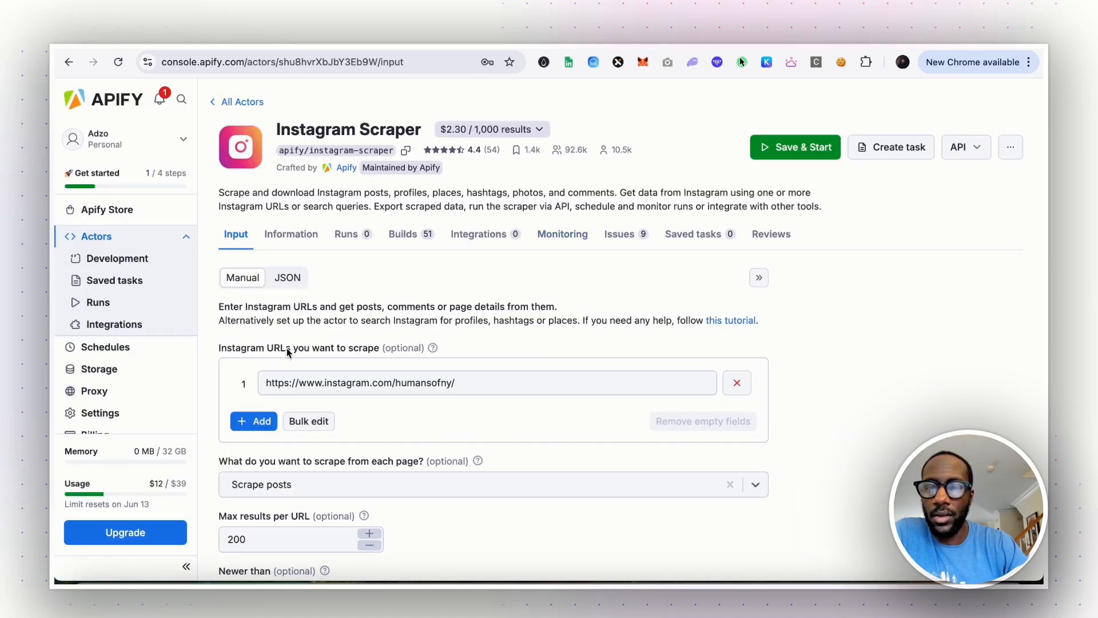
scroll(209, 291, down, 1)
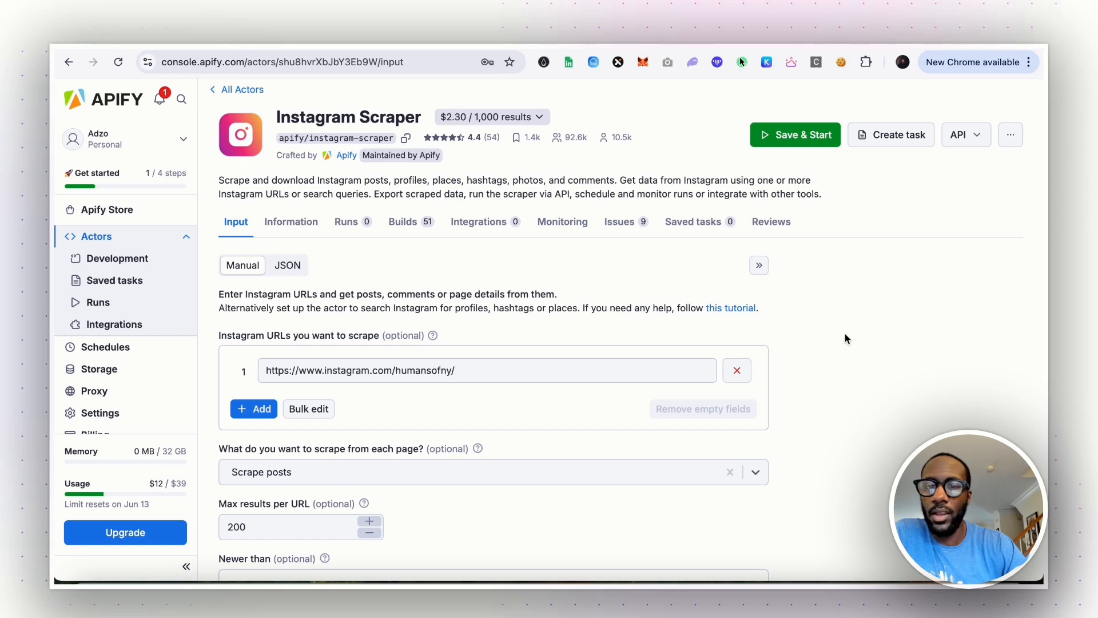
Return to the Apify Store, search for "instagram" and look through the range of available Actors.
click(121, 212)
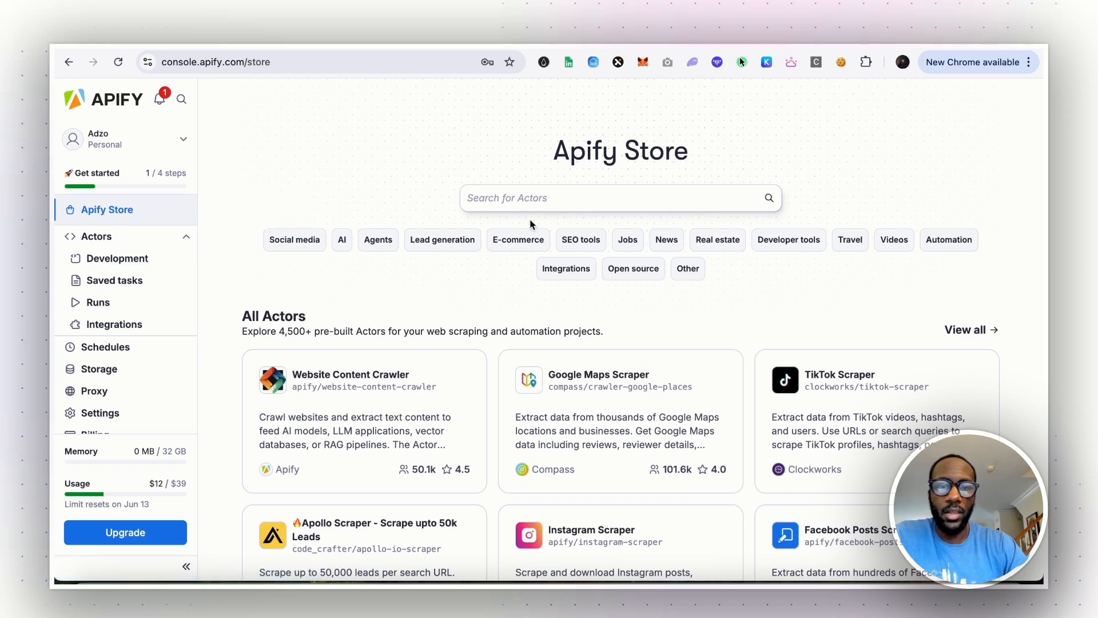
click(688, 201)
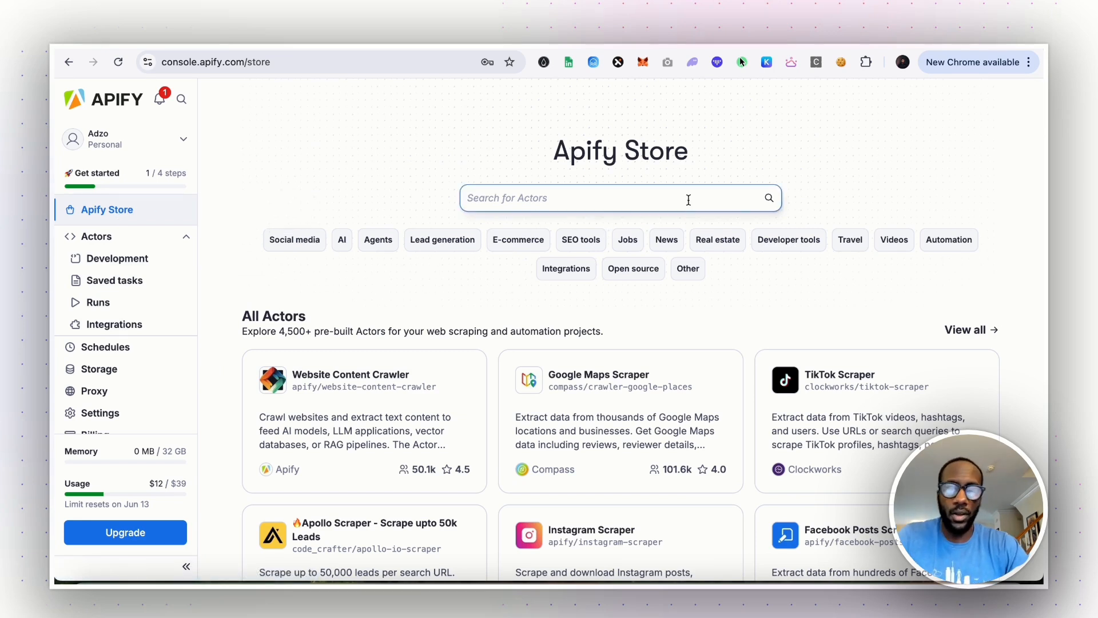
text(instagra)
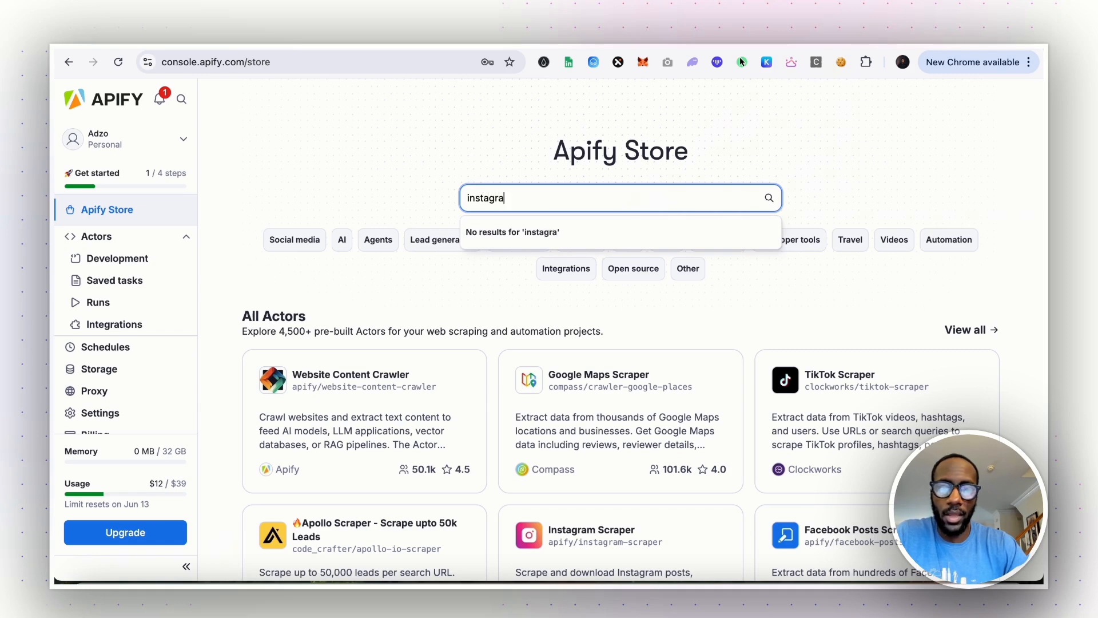
text(m hash)
key(BackSpace)
key(BackSpace)
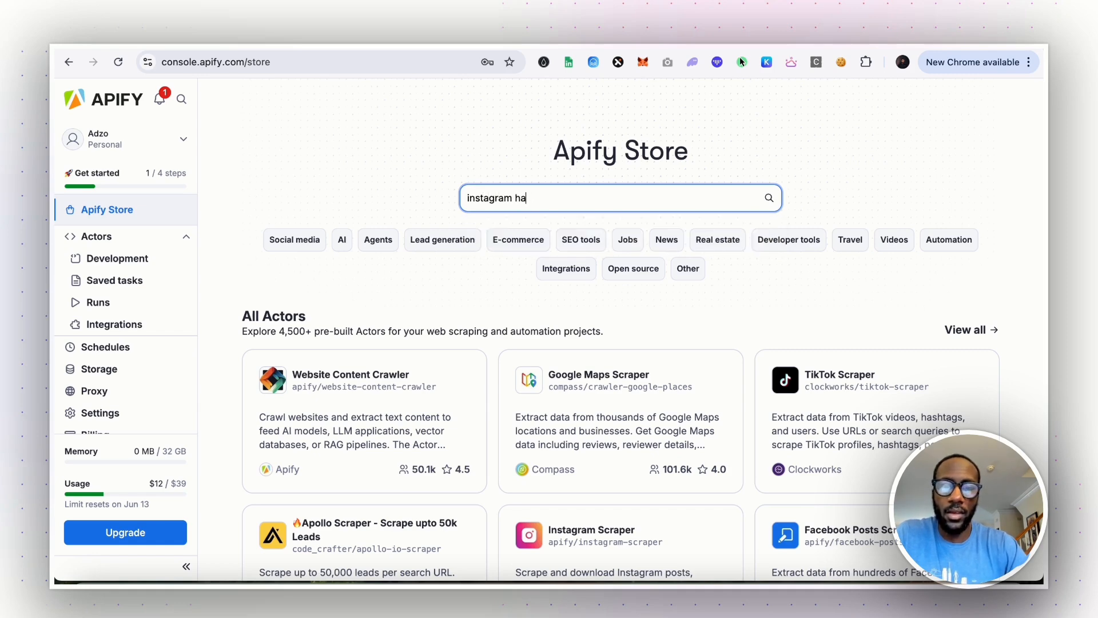
key(BackSpace)
key(BackSpace)
key(Return)
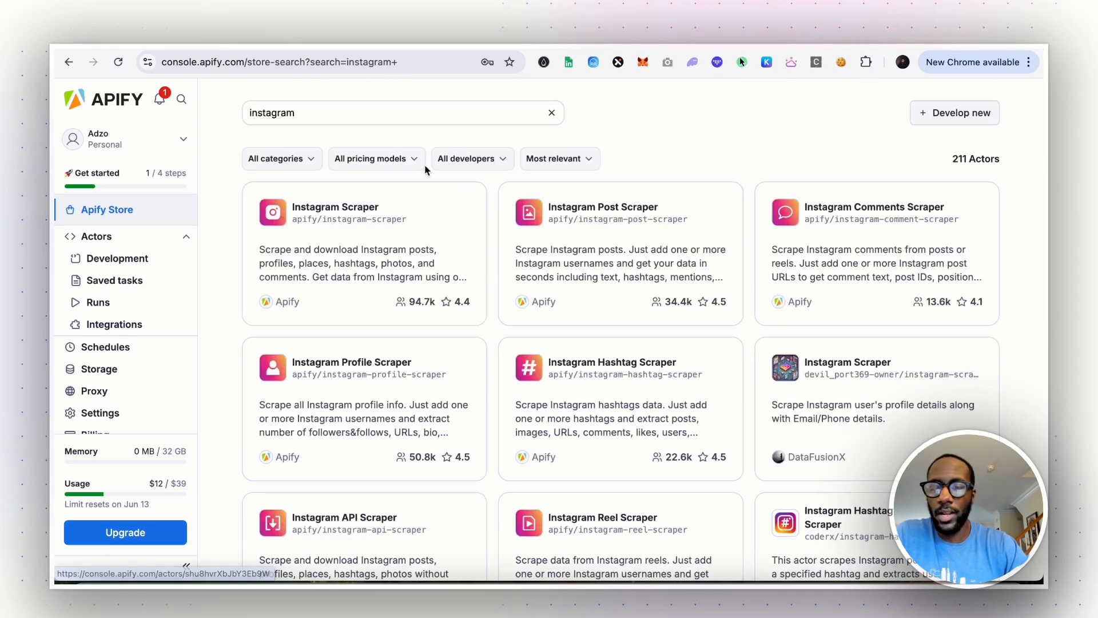
scroll(579, 324, down, 1)
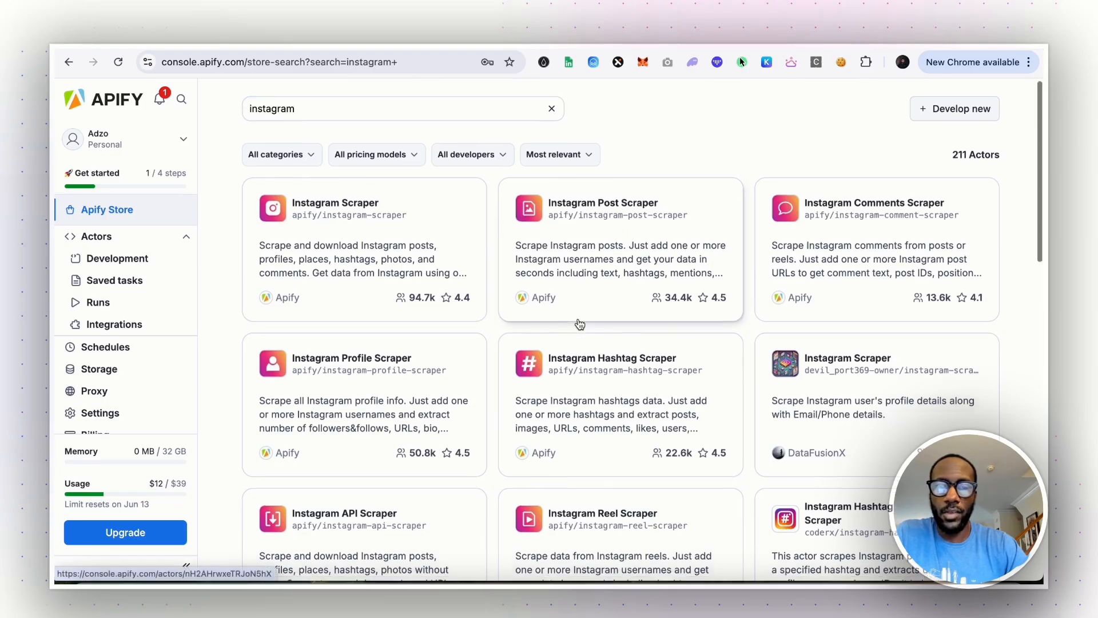
scroll(579, 324, down, 20)
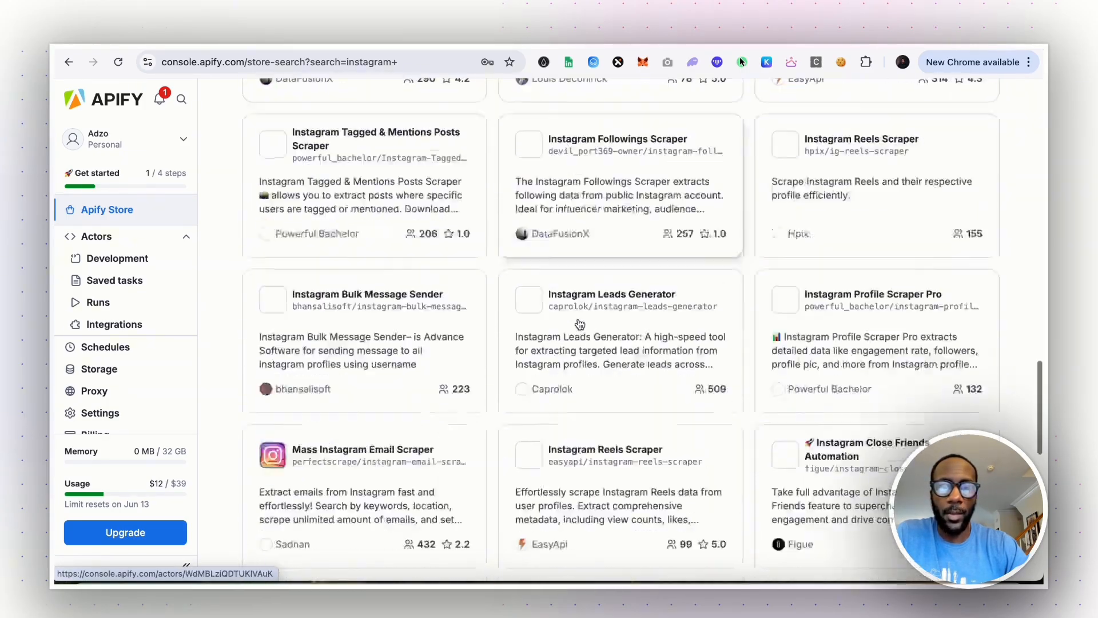
scroll(579, 324, up, 20)
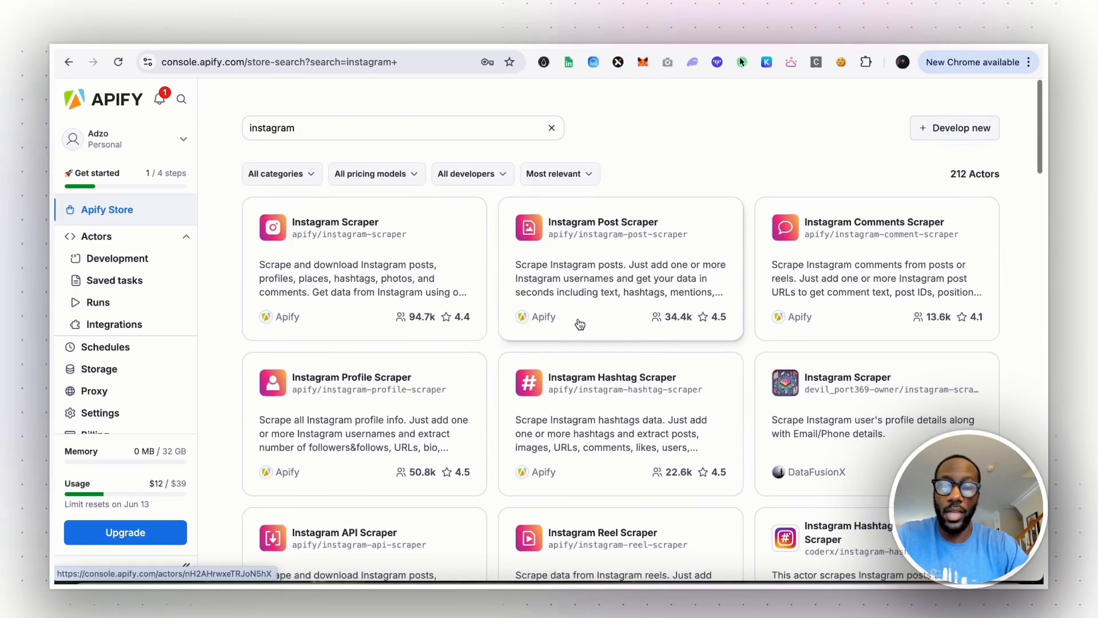
Refine the search to "instagram hashtag" and open Apify's Instagram Hashtag Scraper.
click(380, 109)
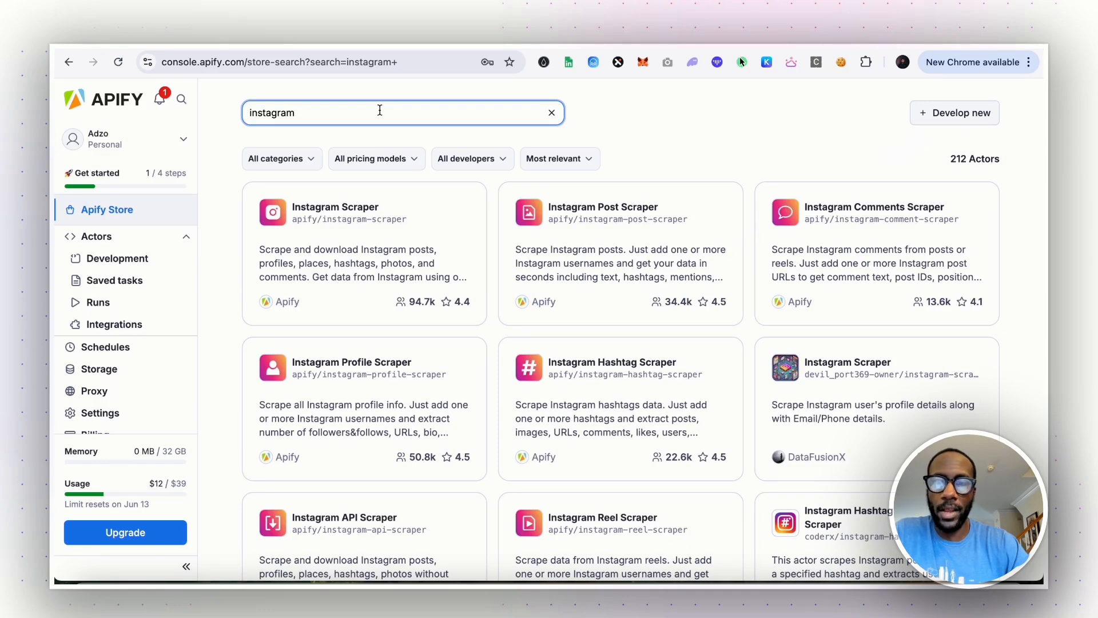
text(hashtag)
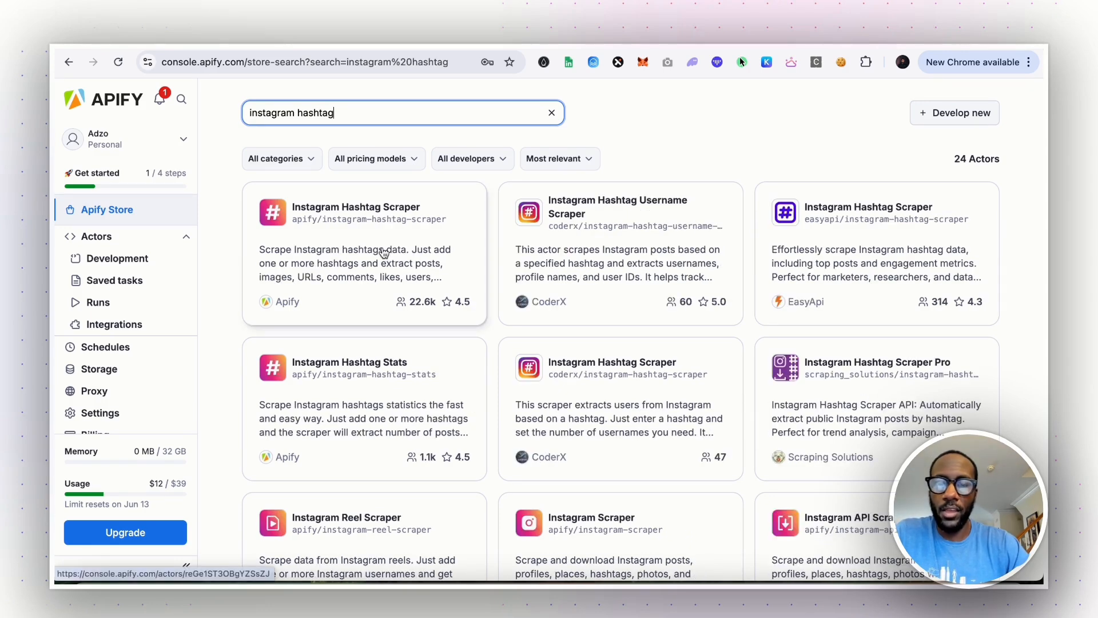
click(382, 251)
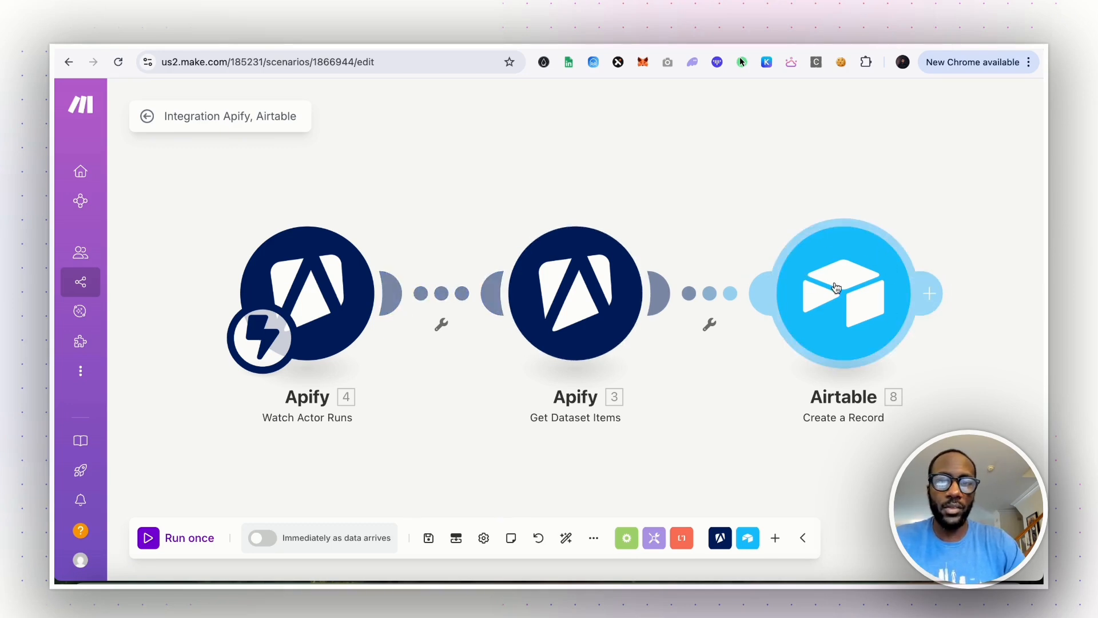
View the Posts table of the Apify Demo (Instagram) base in Airtable and return to the Instagram Hashtag Scraper.
click(707, 46)
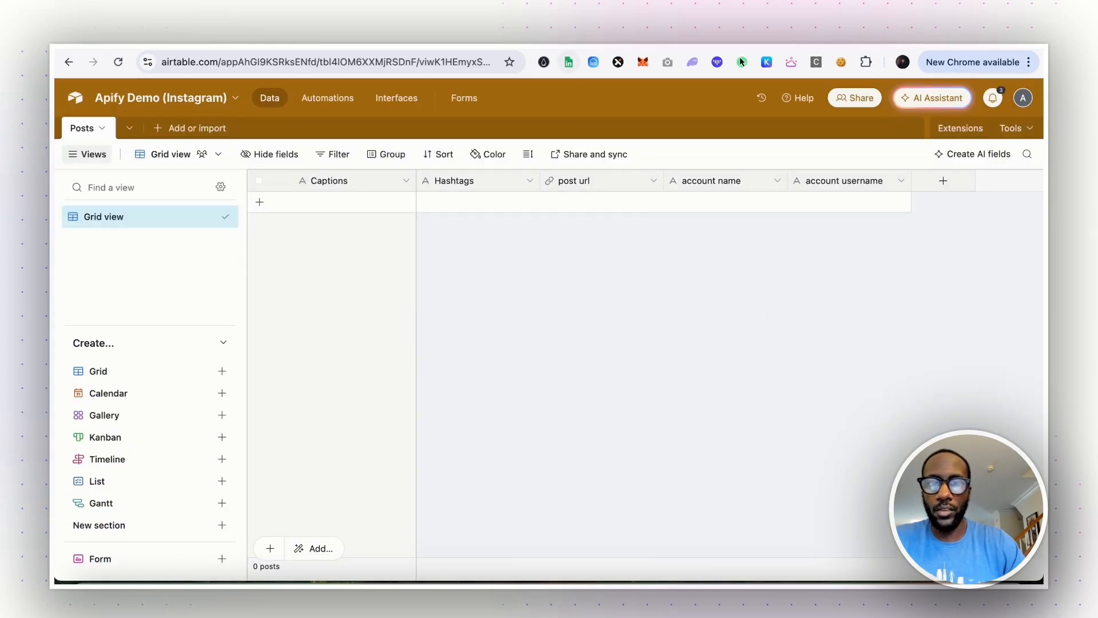
click(565, 47)
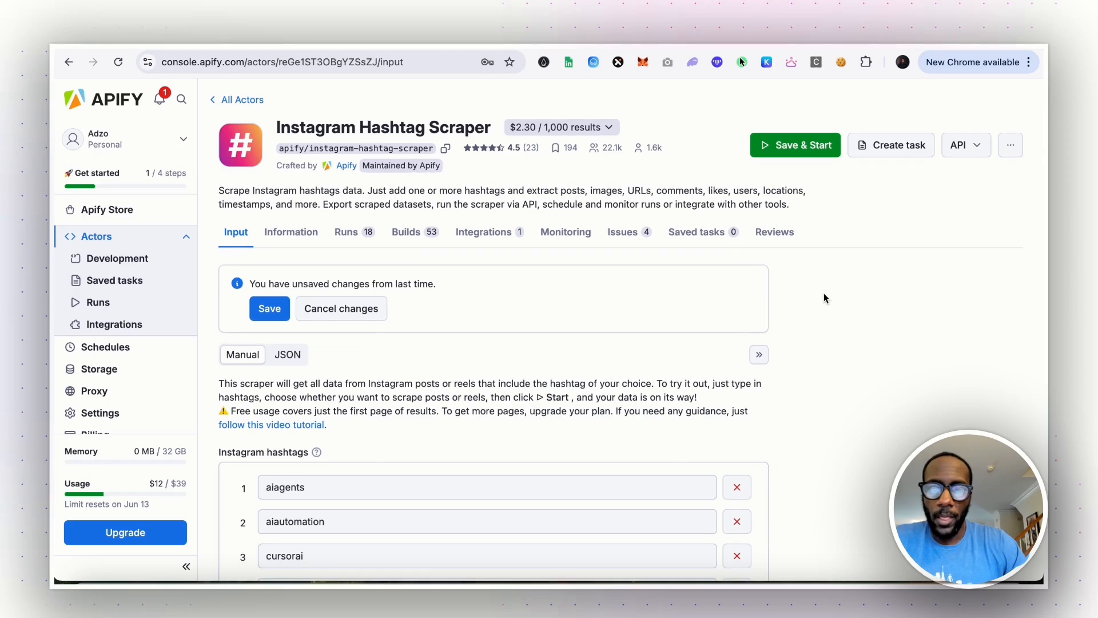
Review the Instagram Hashtag Scraper's input settings and select the text of the first hashtag, "aiagents".
scroll(825, 296, down, 3)
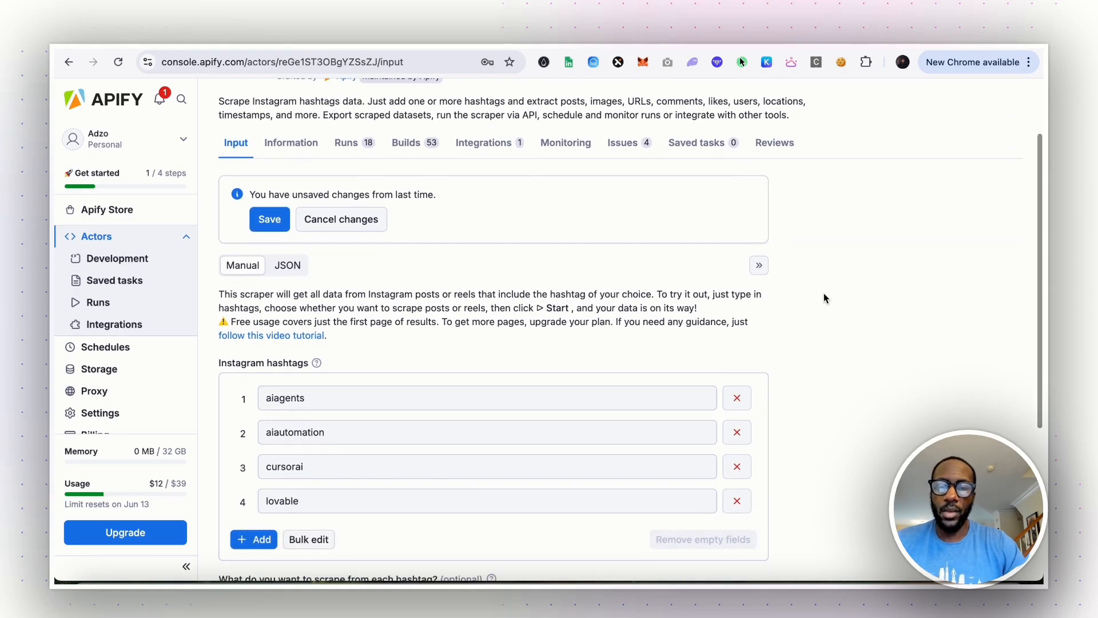
scroll(824, 296, down, 2)
click(545, 324)
click(521, 278)
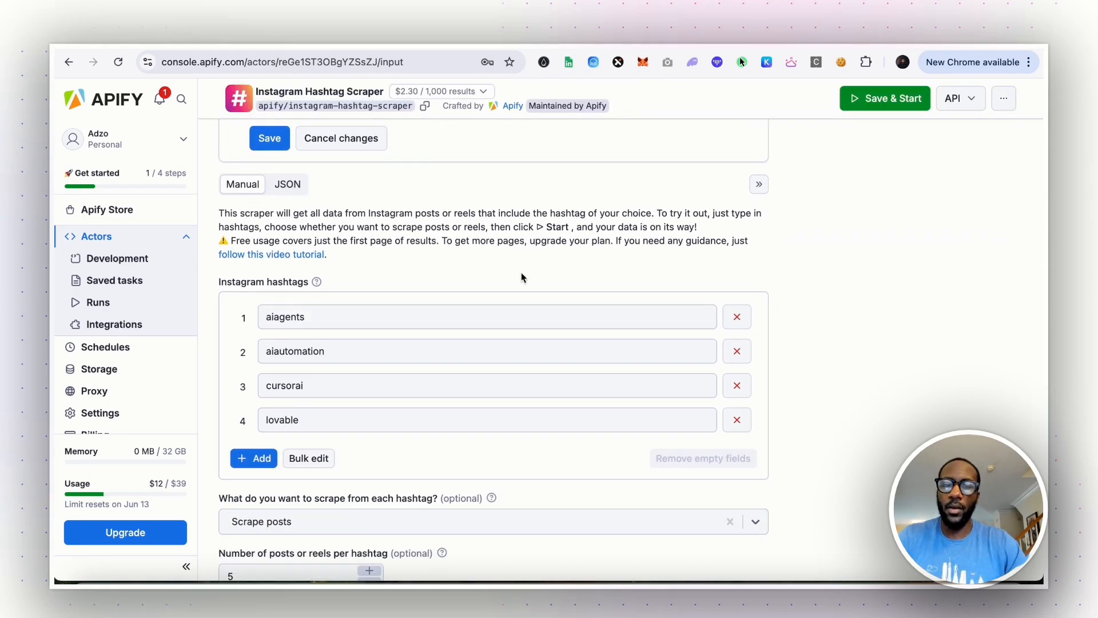
click(376, 313)
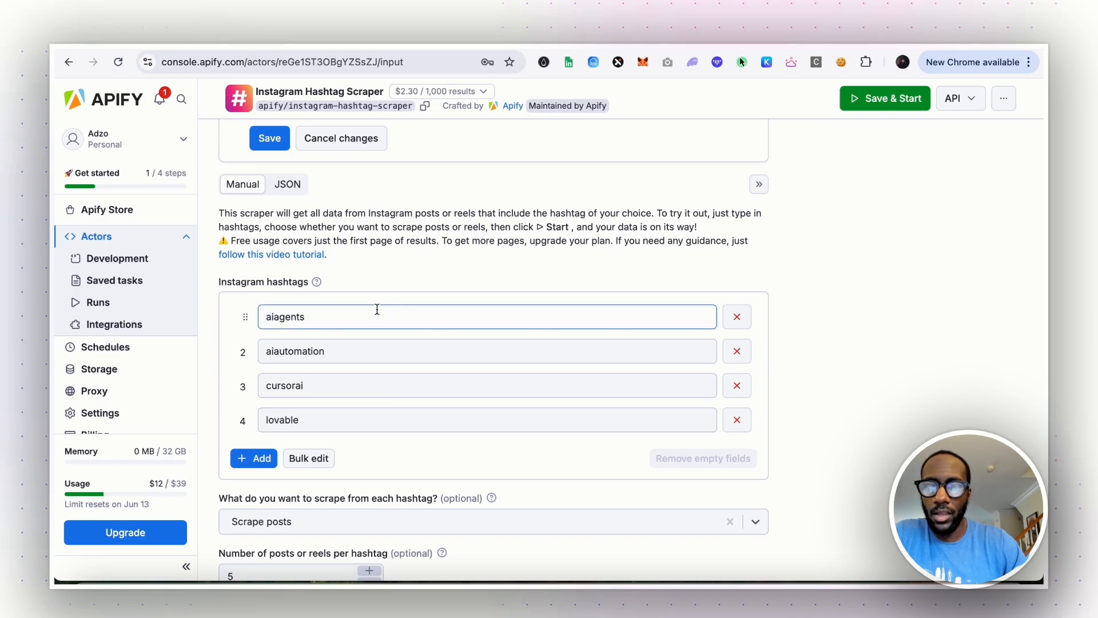
drag(377, 316, 236, 306)
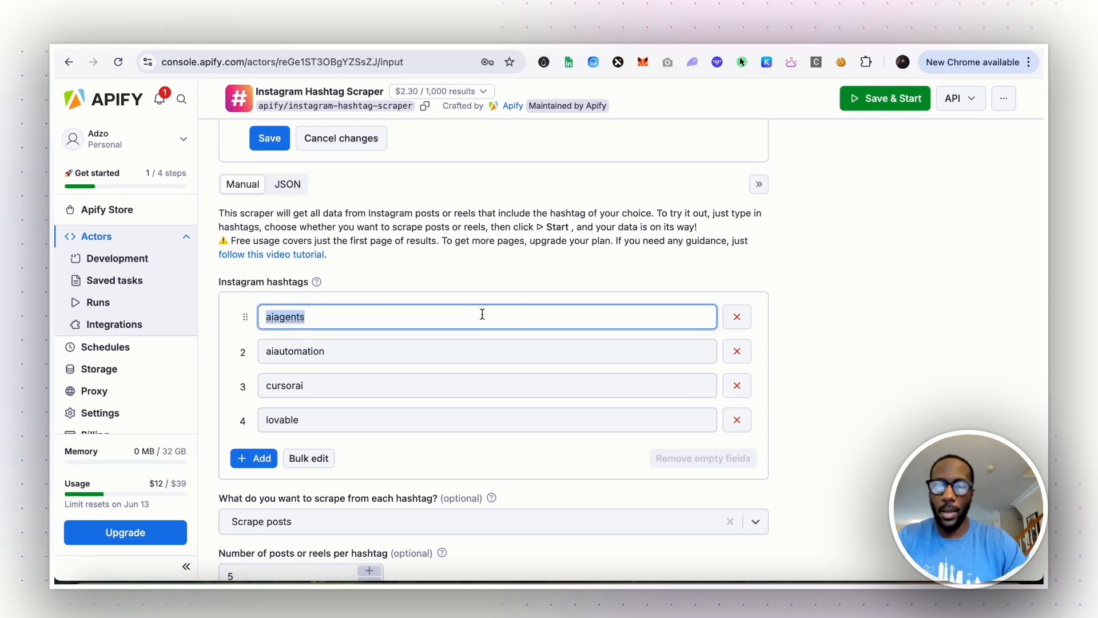
Go through the list of Instagram hashtags and set the scraper to scrape reels from each hashtag.
click(471, 352)
scroll(470, 355, down, 1)
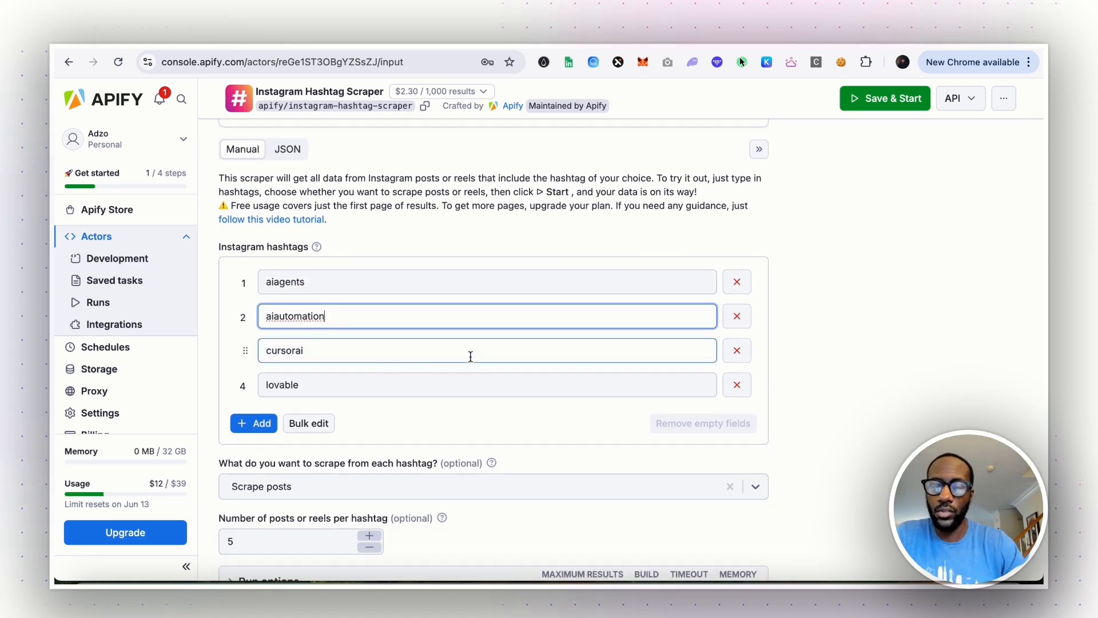
scroll(829, 347, down, 3)
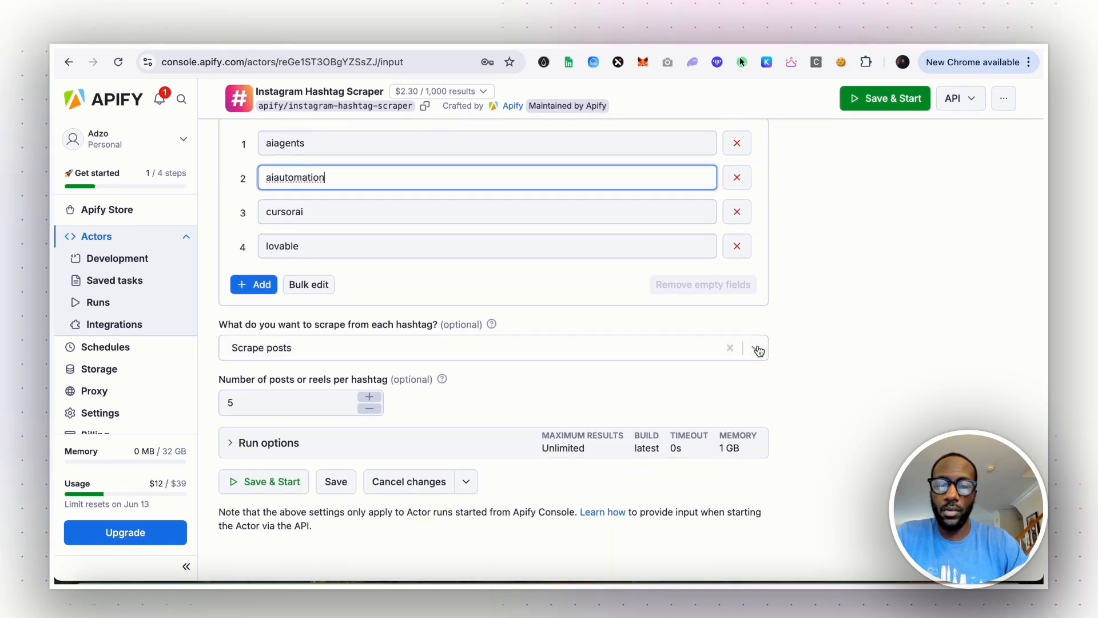
click(757, 350)
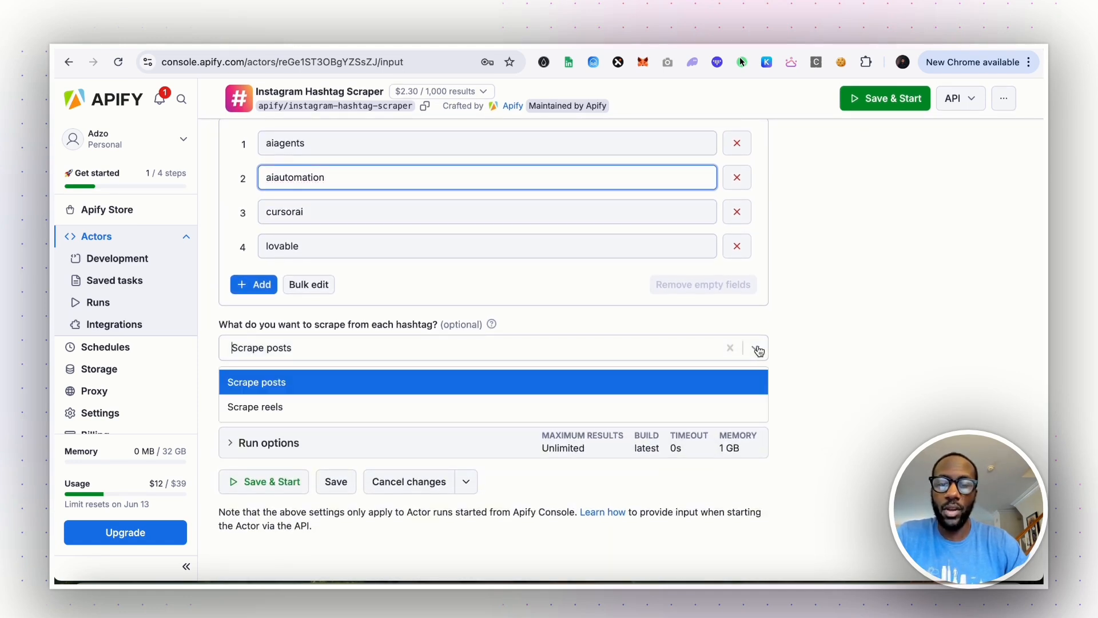
click(657, 407)
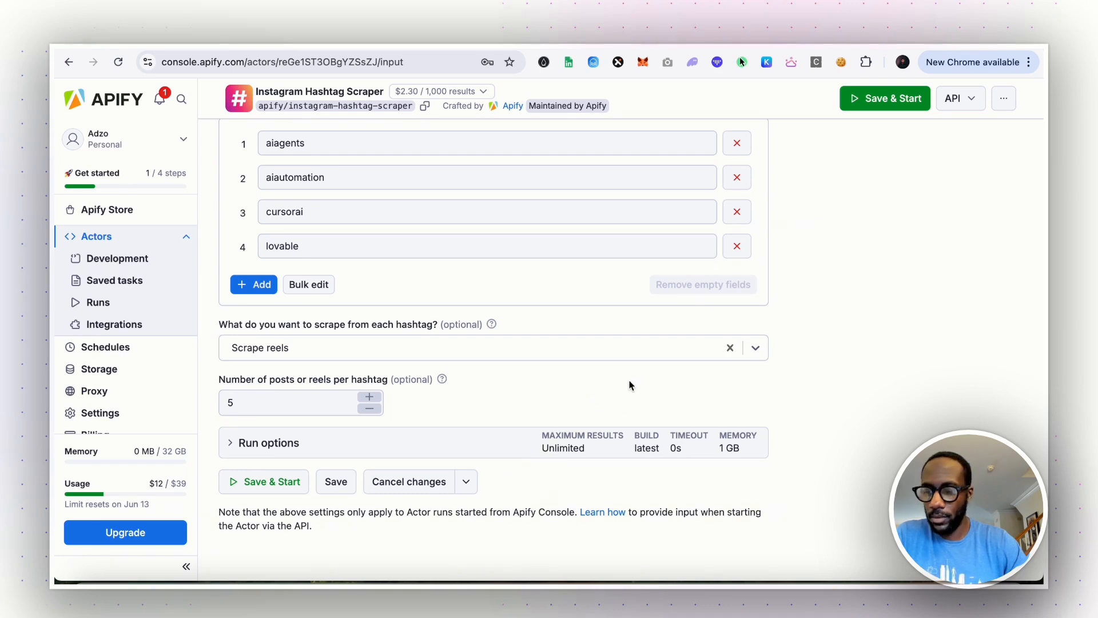
click(343, 403)
scroll(345, 169, up, 1)
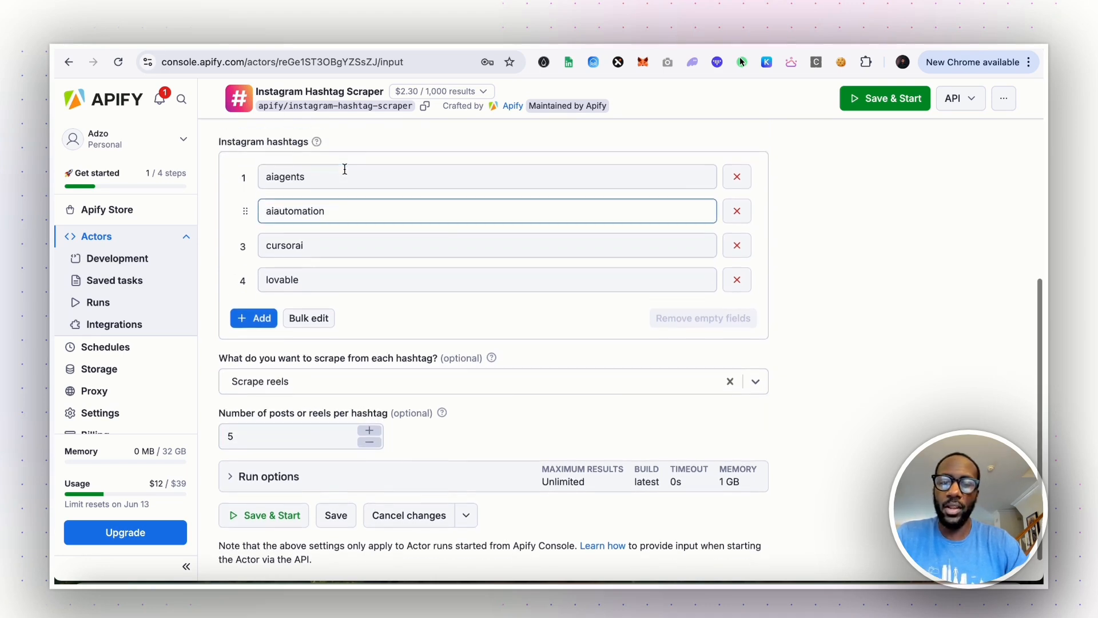
scroll(320, 208, down, 1)
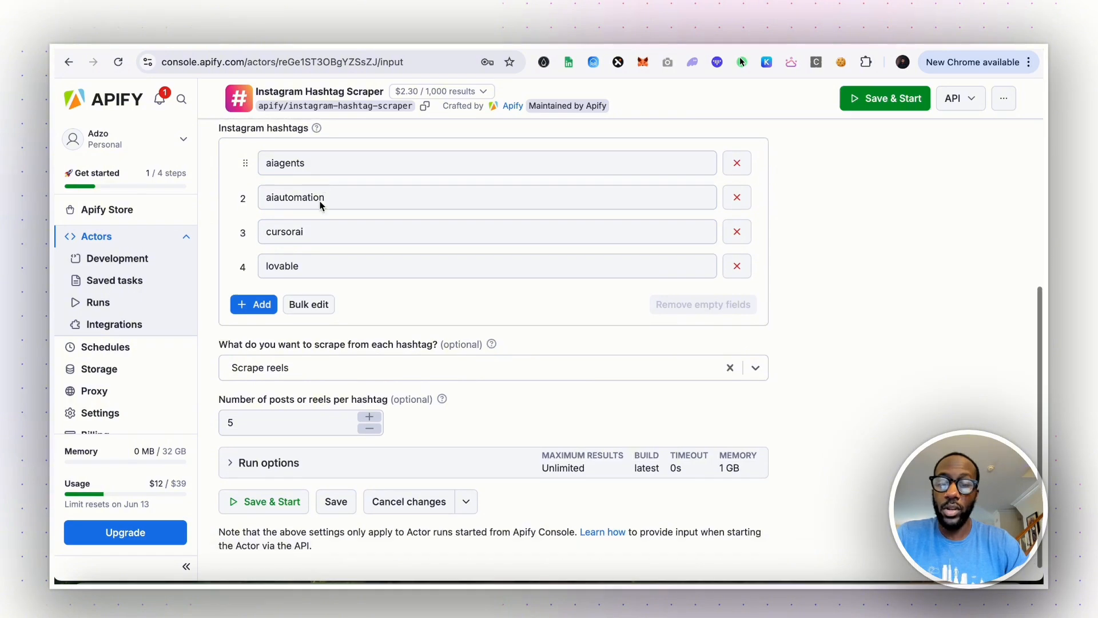
Expand the run options and review the Actor's build, timeout, memory and maximum charged results settings.
click(288, 452)
scroll(288, 452, down, 1)
scroll(304, 421, down, 2)
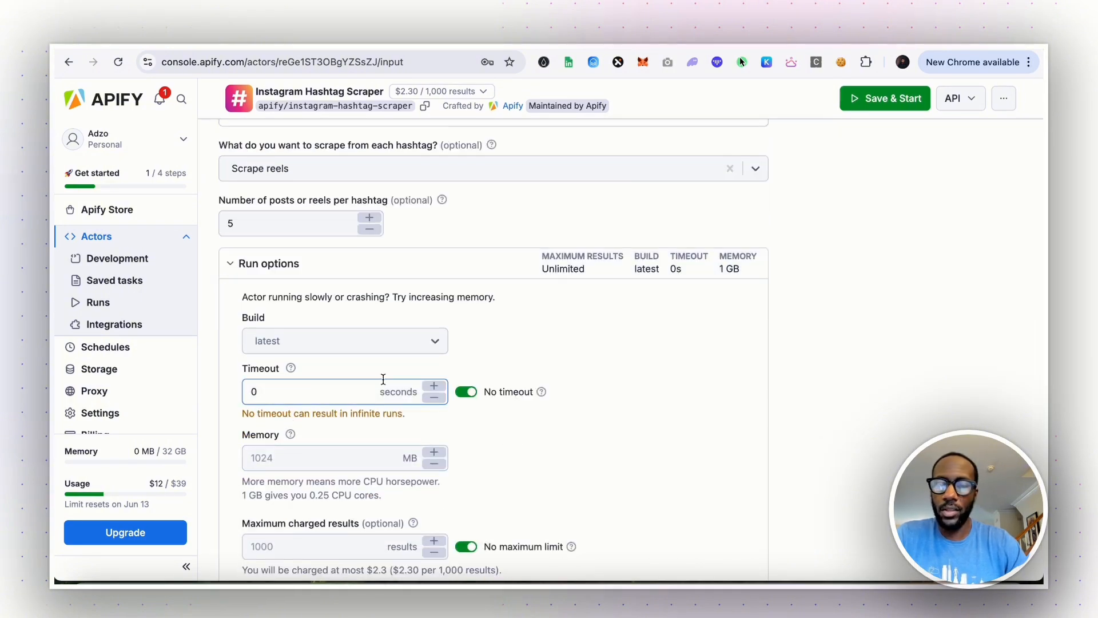
scroll(380, 385, down, 2)
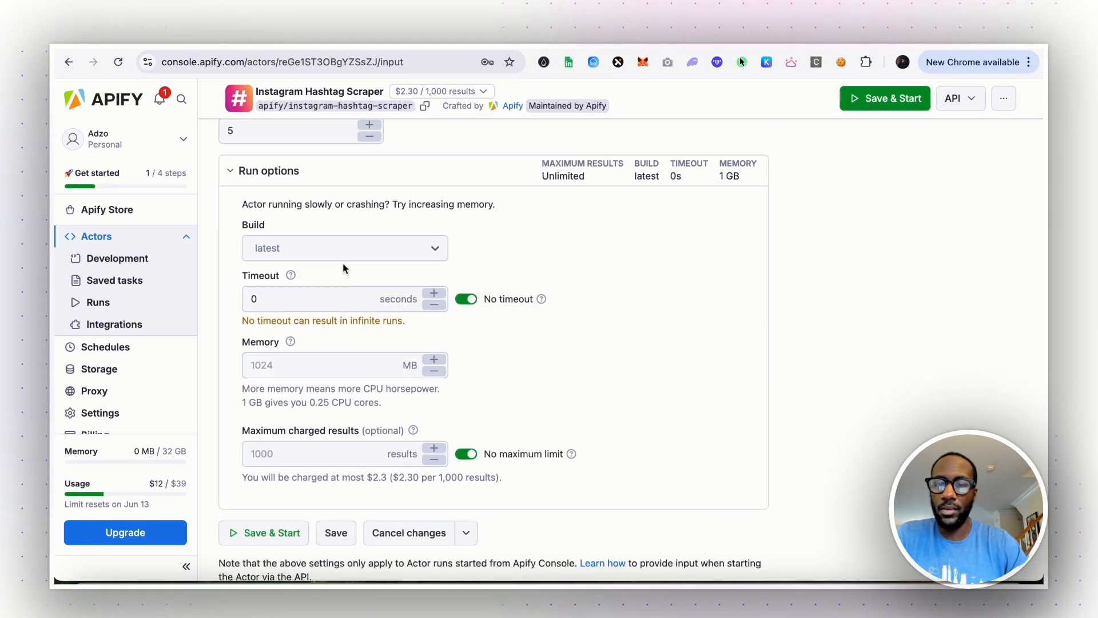
click(337, 452)
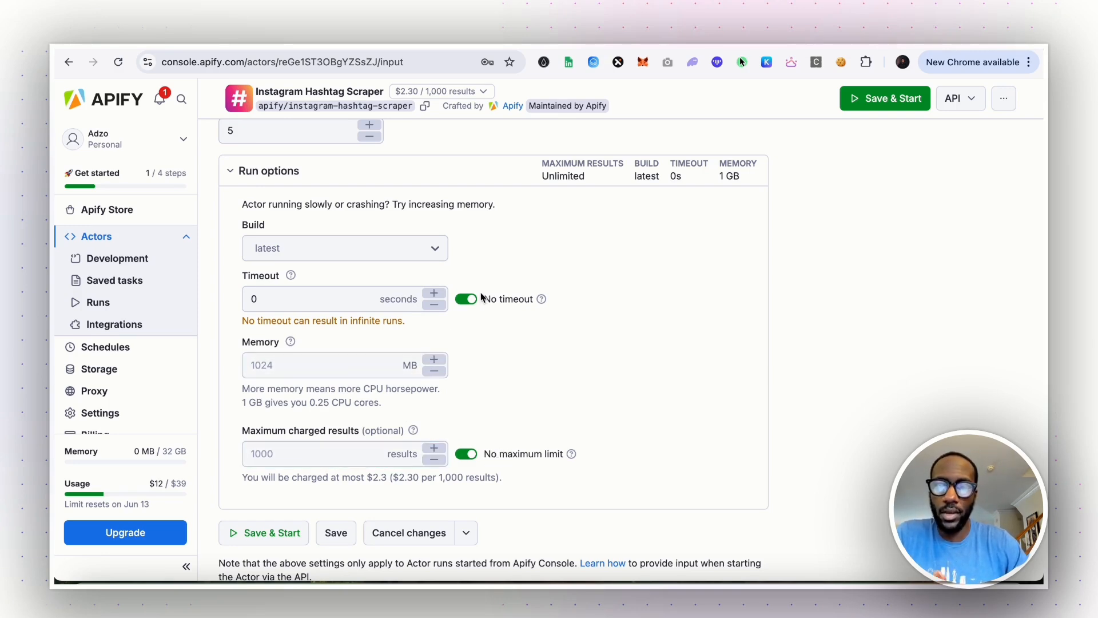
Try to lower the Actor's memory to 512 MB and save the settings.
click(440, 373)
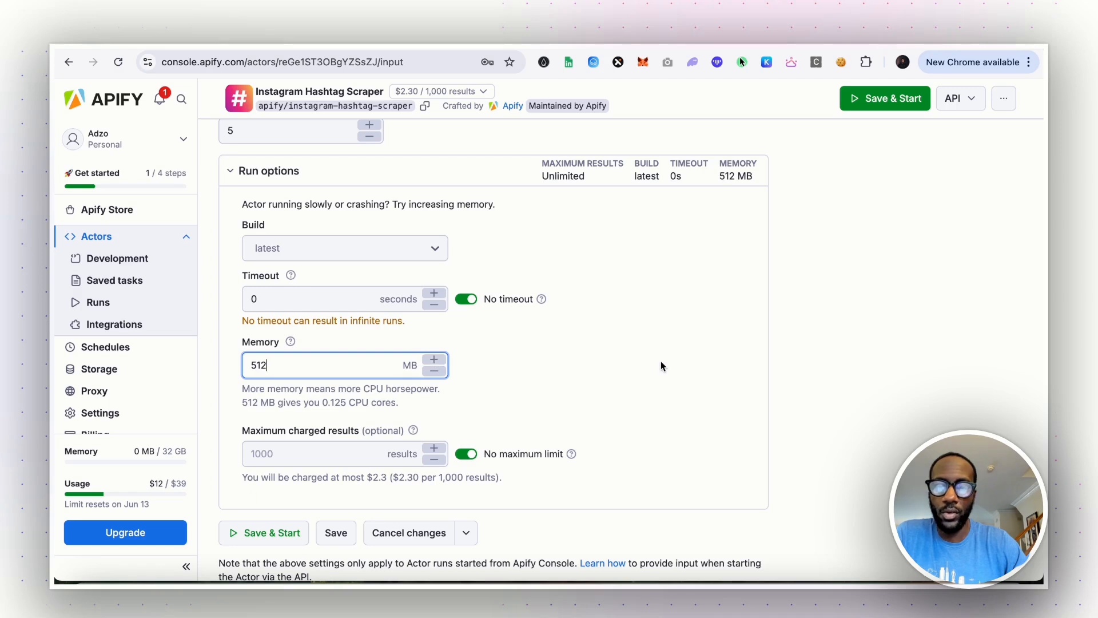
scroll(835, 357, down, 1)
click(332, 483)
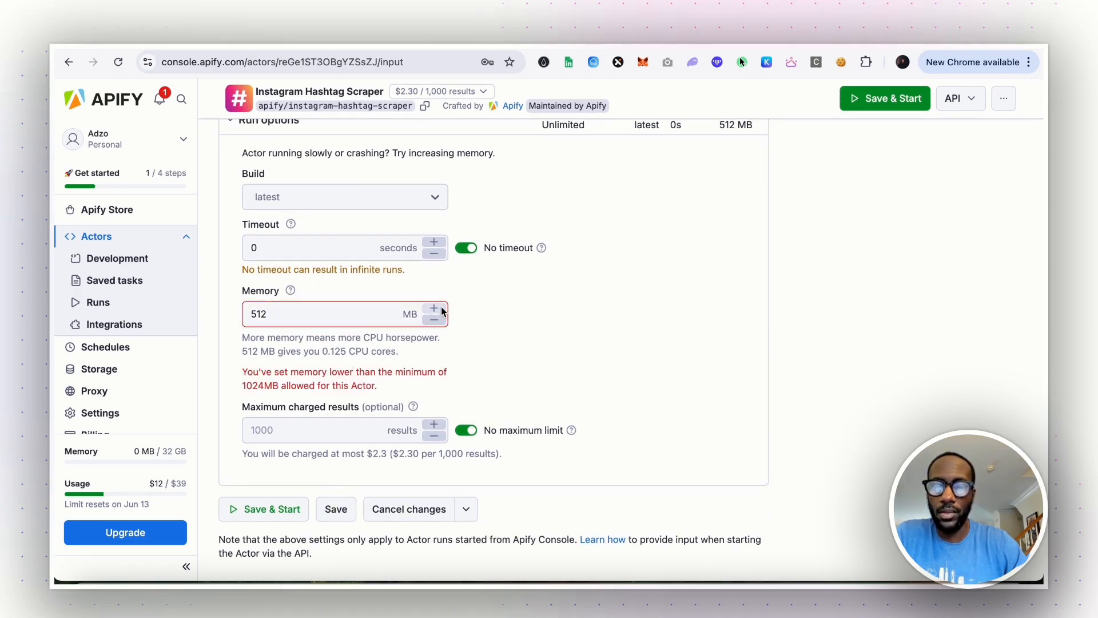
Raise the Actor's memory by one increment and save the scraper's settings.
click(435, 309)
click(339, 489)
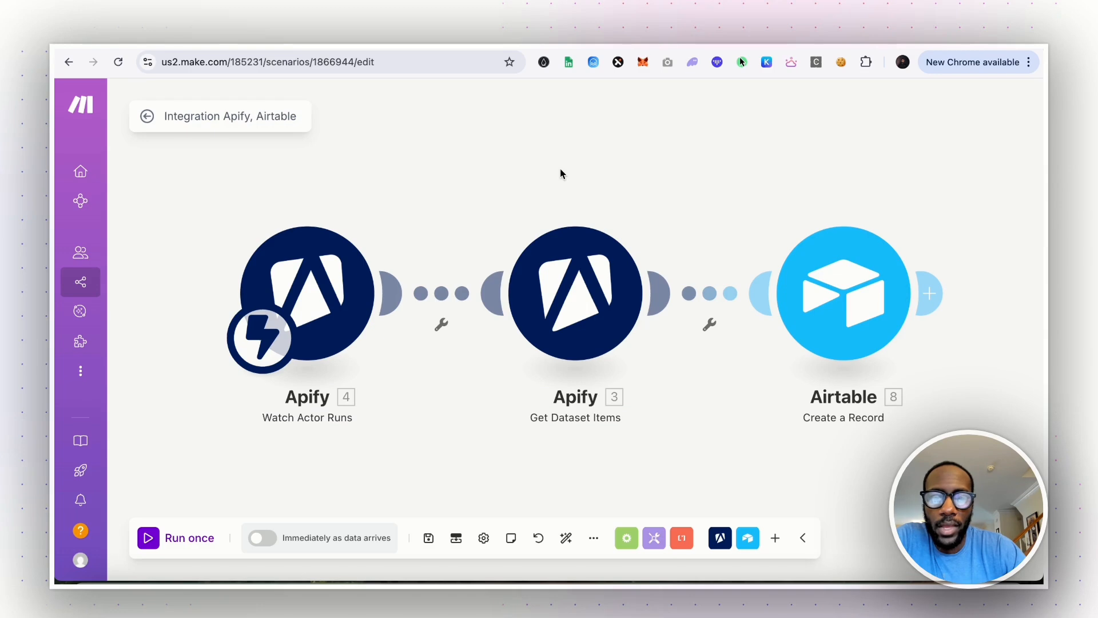
In the Make scenario, view the webhook settings of the Apify Watch Actor Runs module and close them.
mouse_move(561, 174)
mouse_down()
mouse_move(603, 165)
mouse_move(574, 159)
mouse_up()
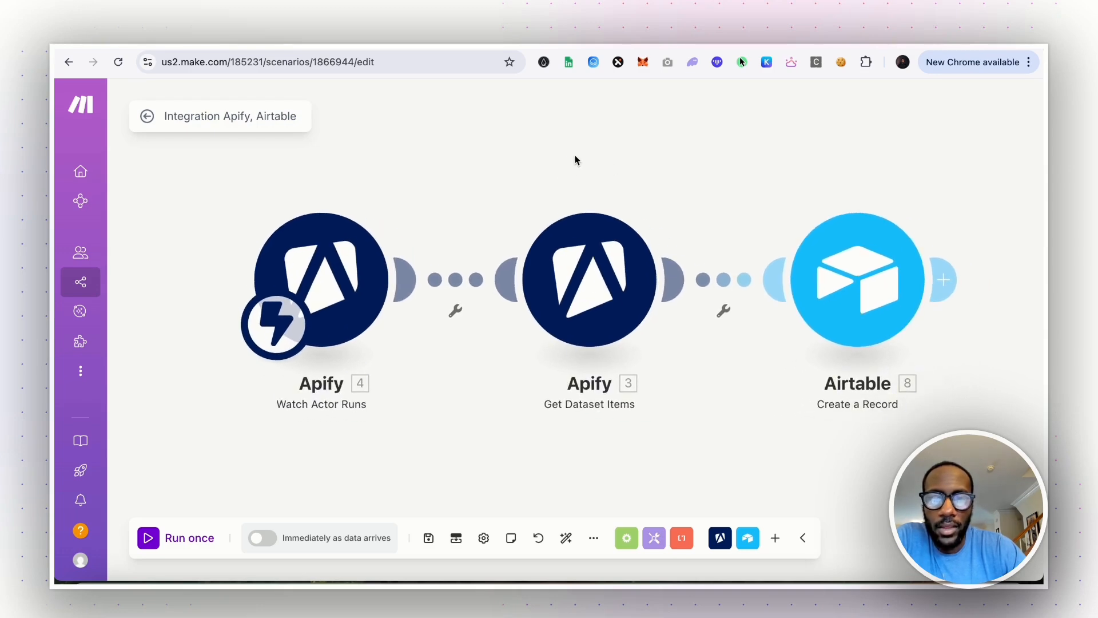
click(349, 254)
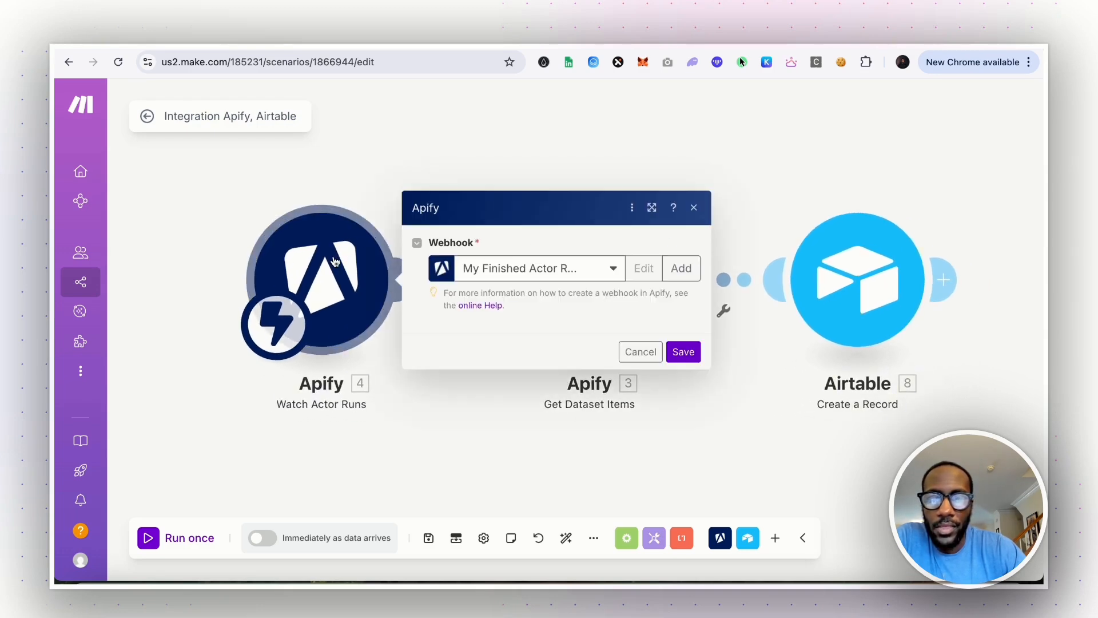
click(205, 263)
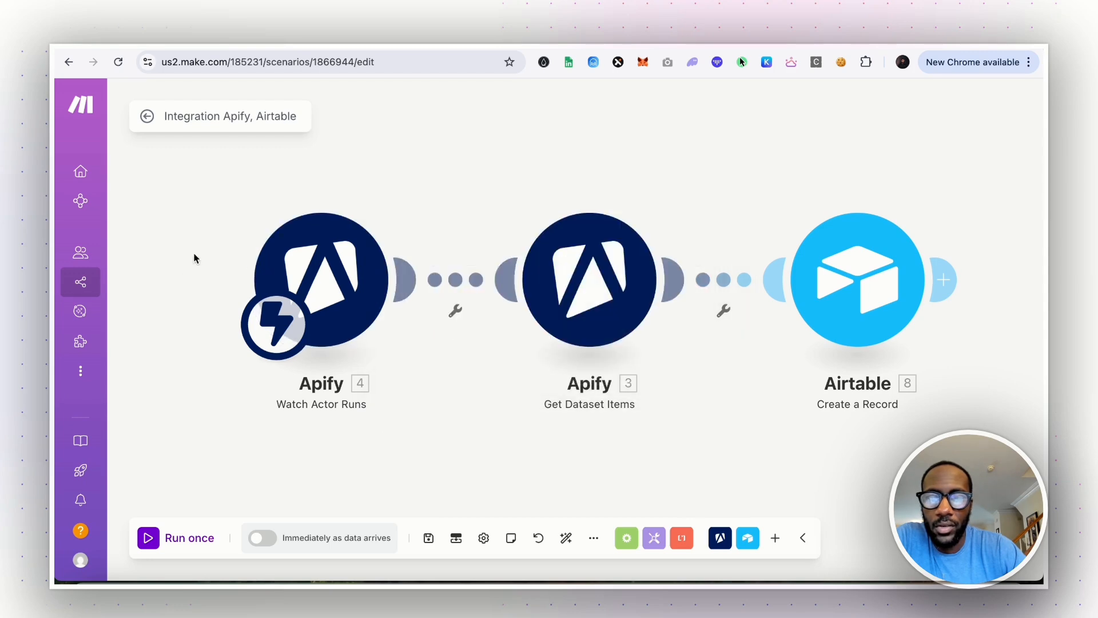
right_click(443, 179)
click(478, 197)
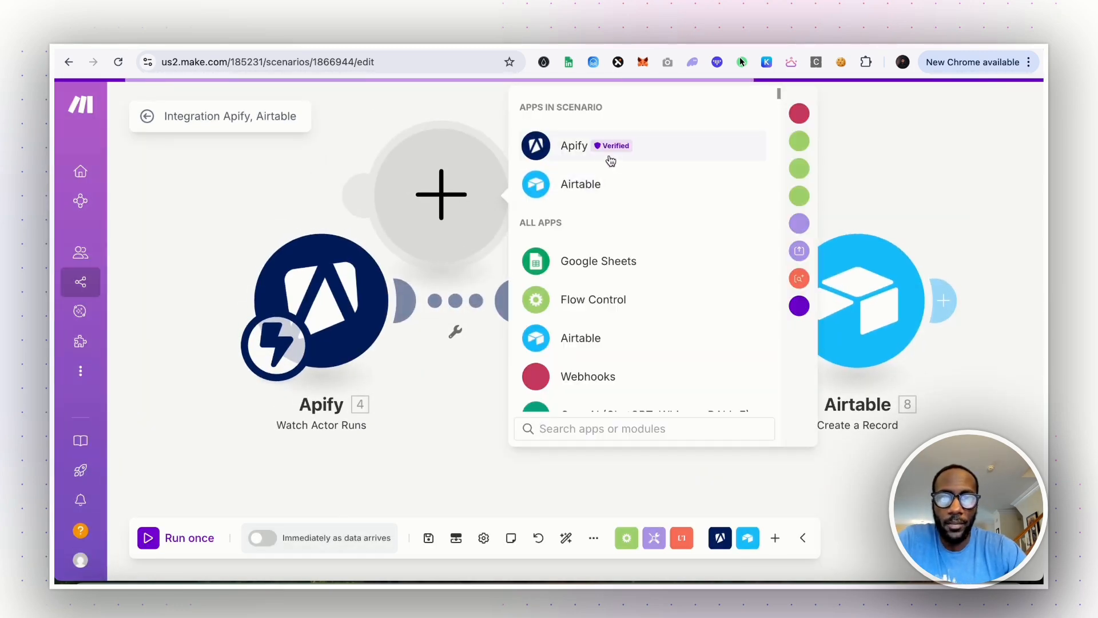
click(567, 154)
click(333, 150)
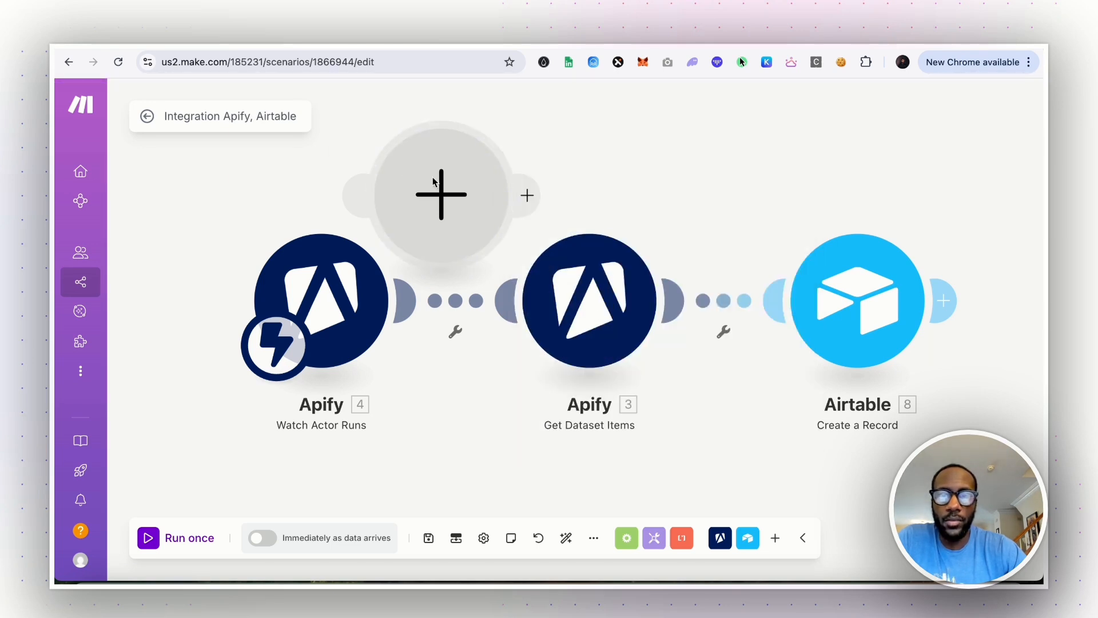
key(Delete)
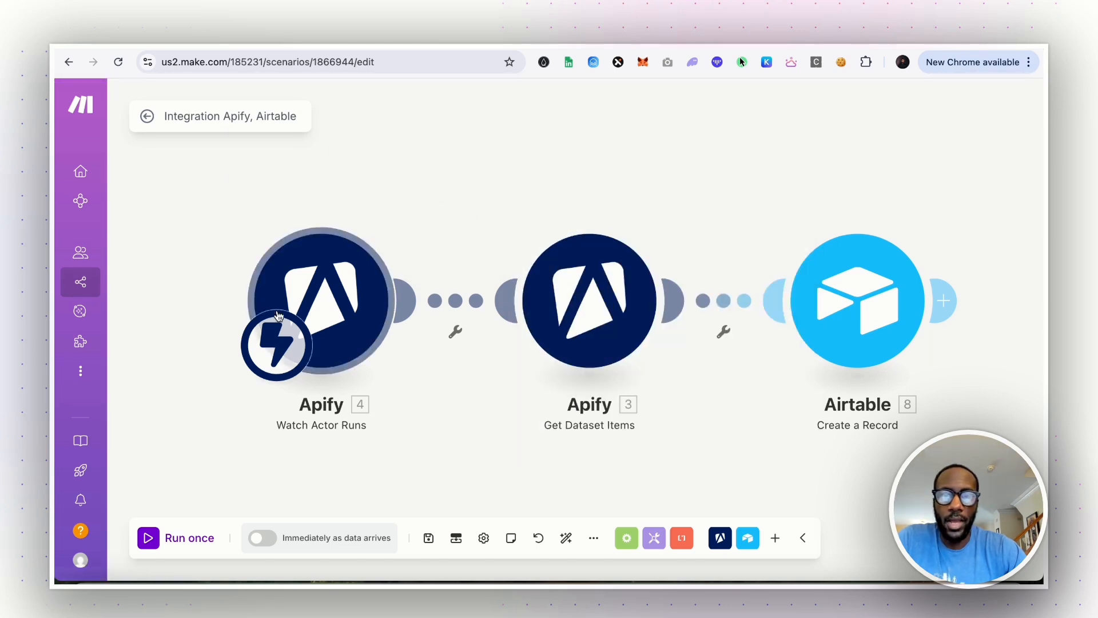
Start a new webhook in the Watch Actor Runs module and view the available connections and Actors.
click(316, 275)
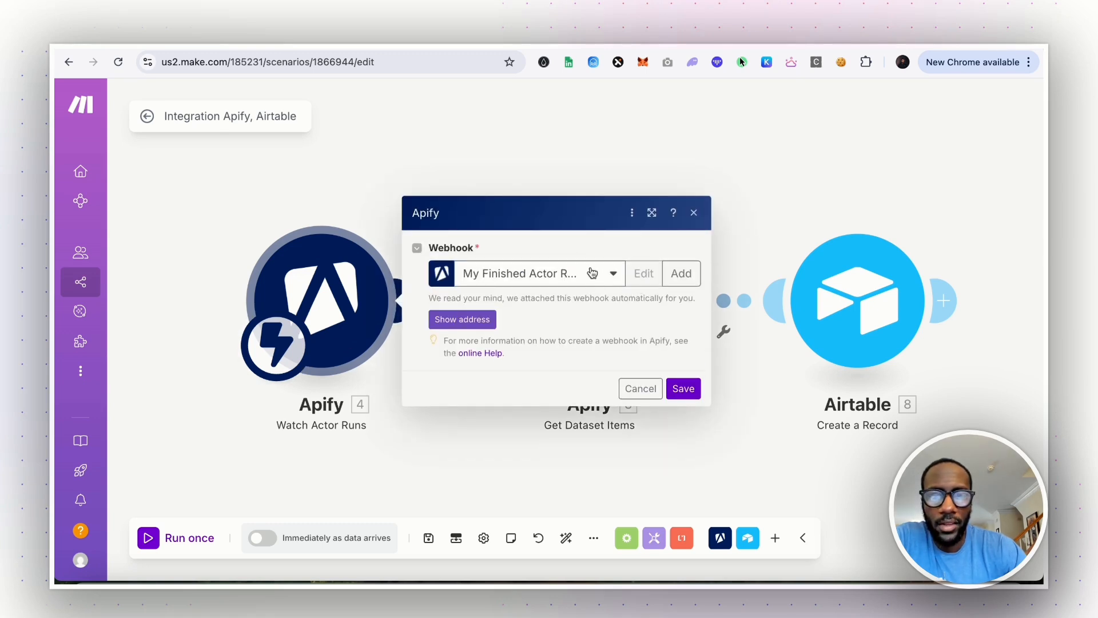
click(686, 276)
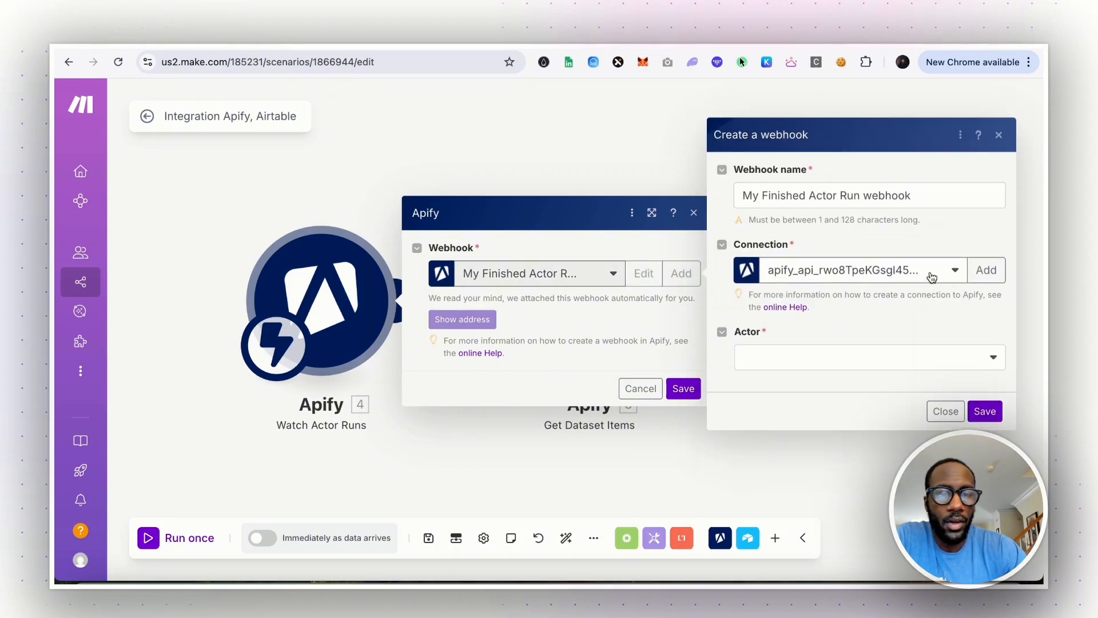
click(931, 277)
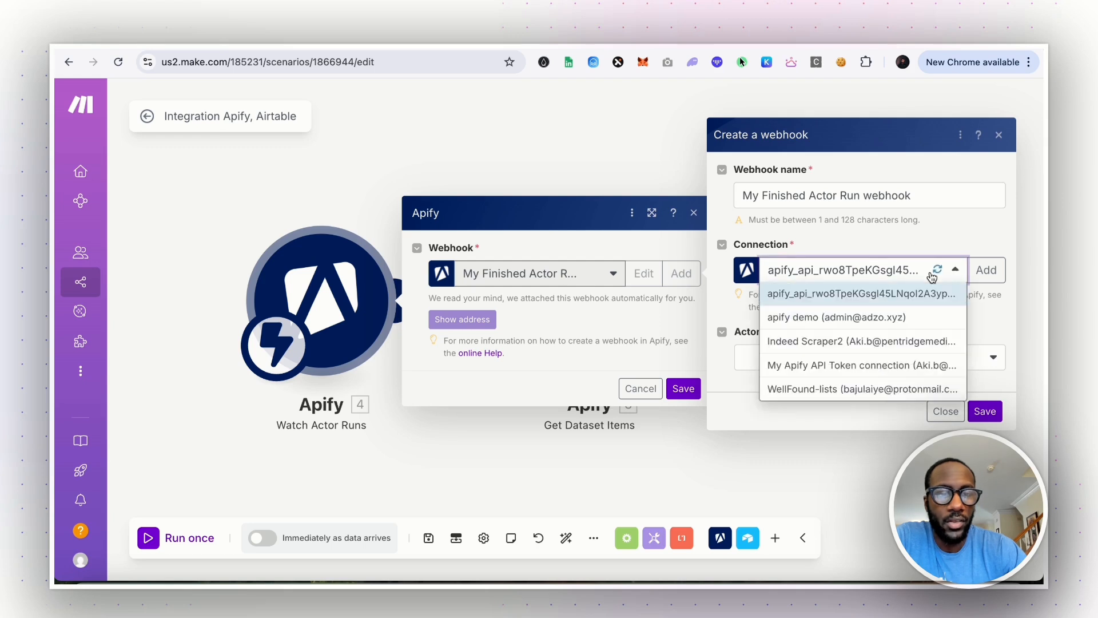
click(934, 275)
click(975, 358)
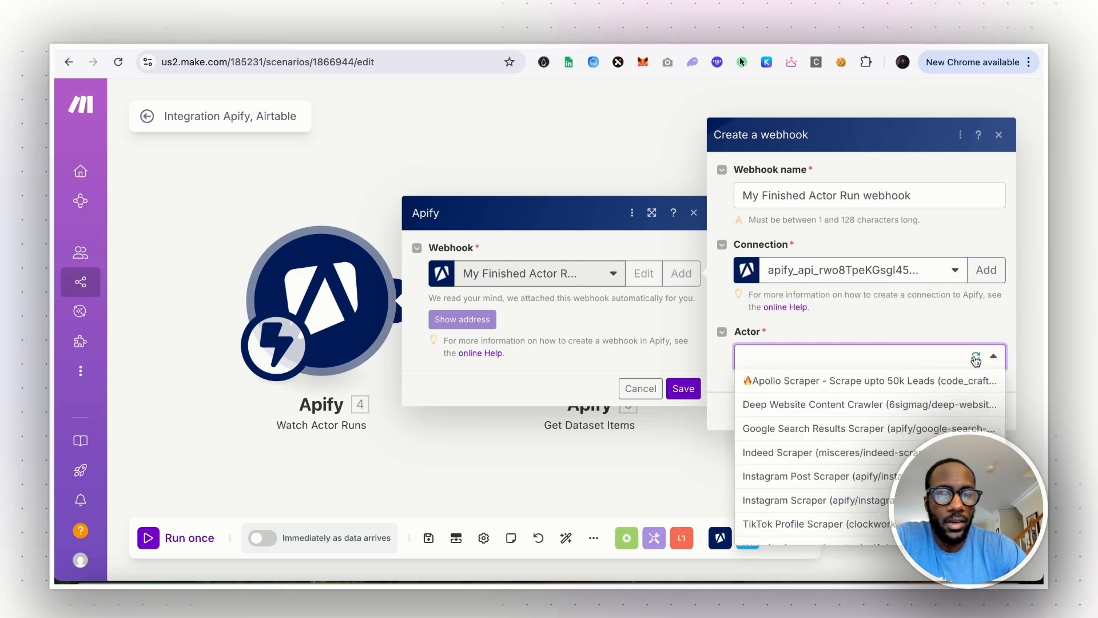
click(957, 337)
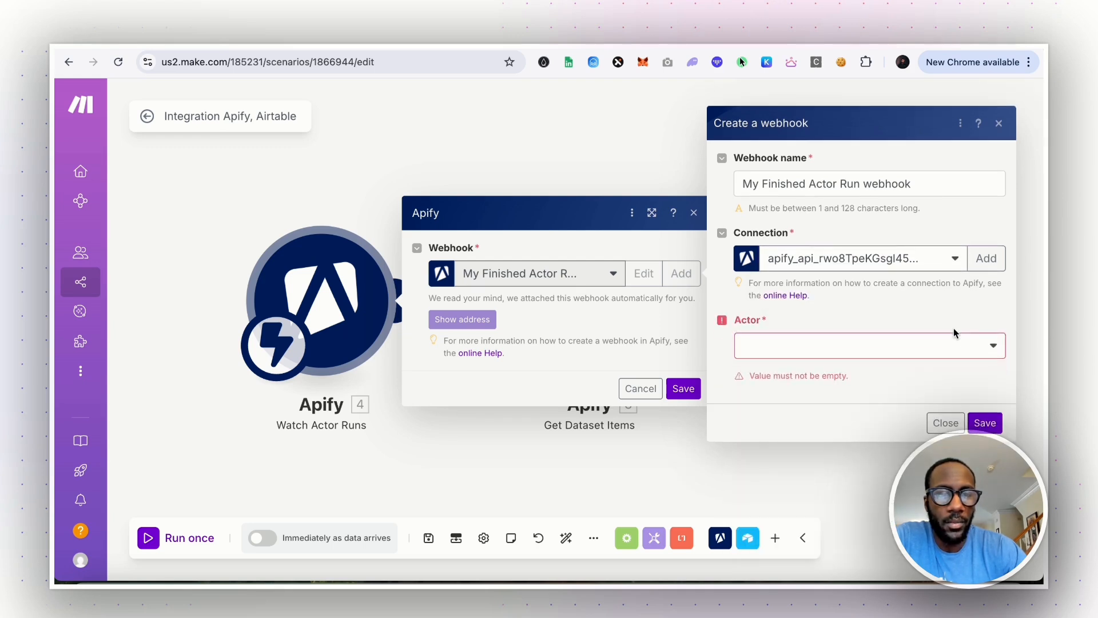
Try the apify demo connection for the new webhook, then discard the webhook form and save the Watch Actor Runs module.
click(927, 258)
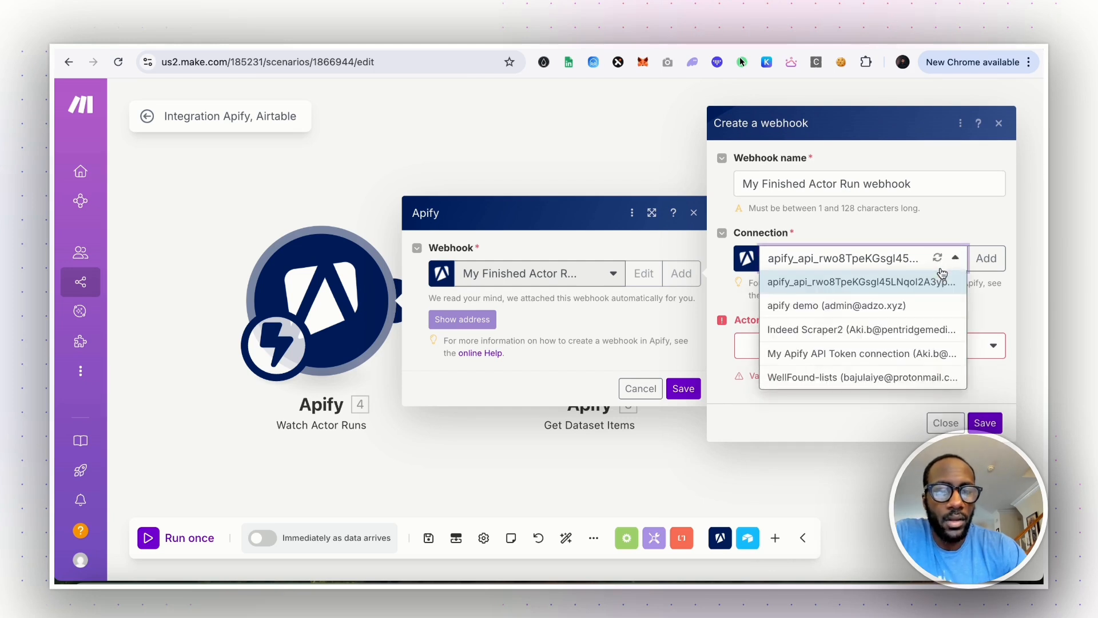
click(926, 303)
click(916, 357)
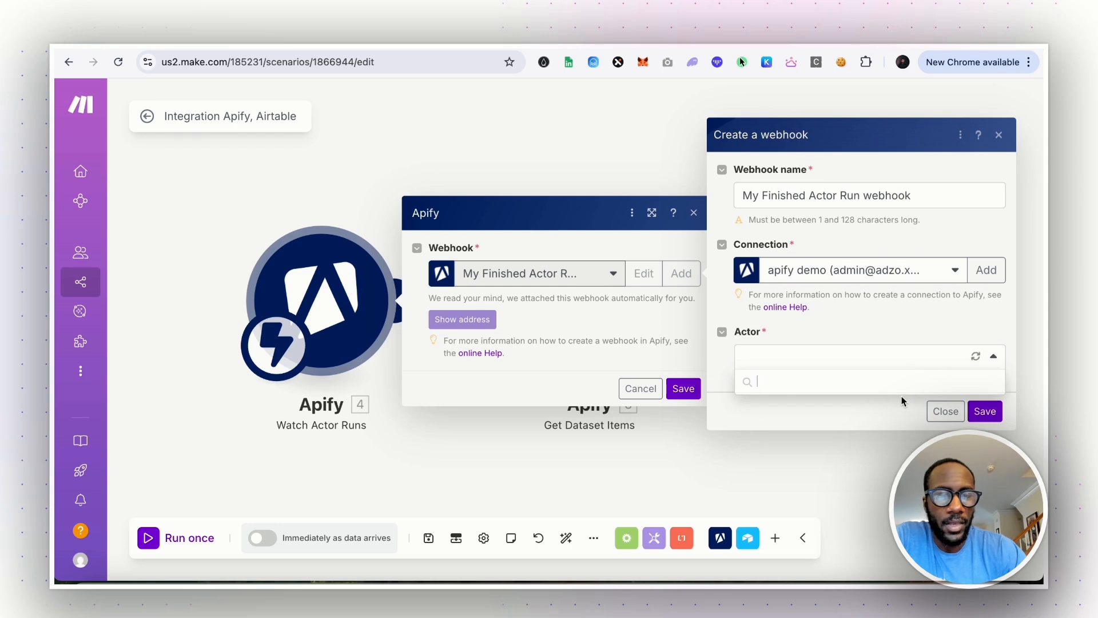
click(926, 312)
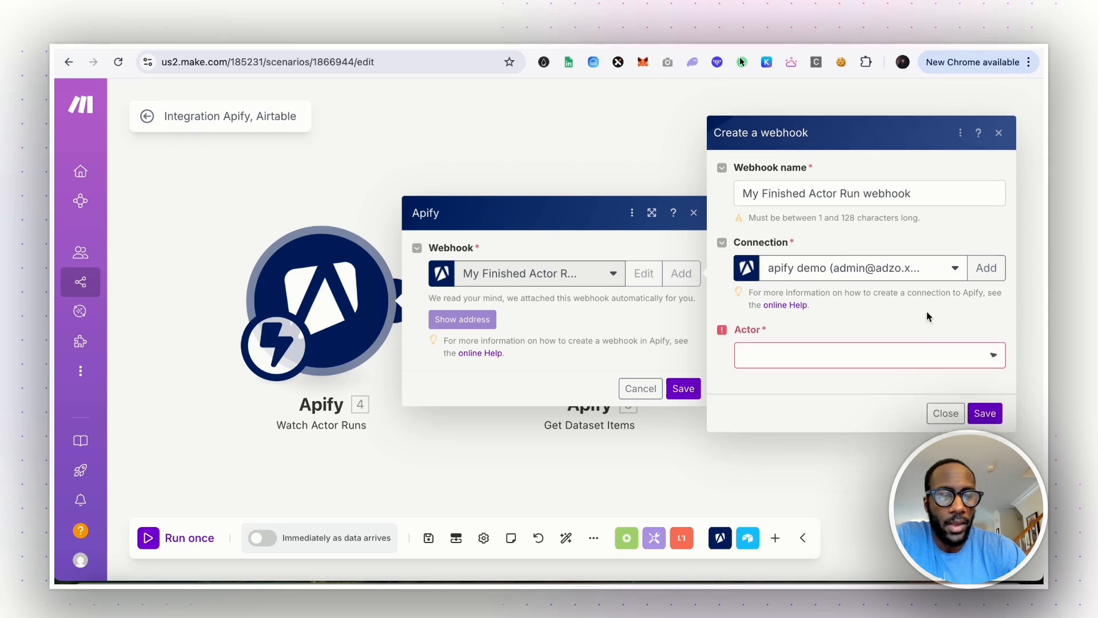
click(945, 411)
click(684, 388)
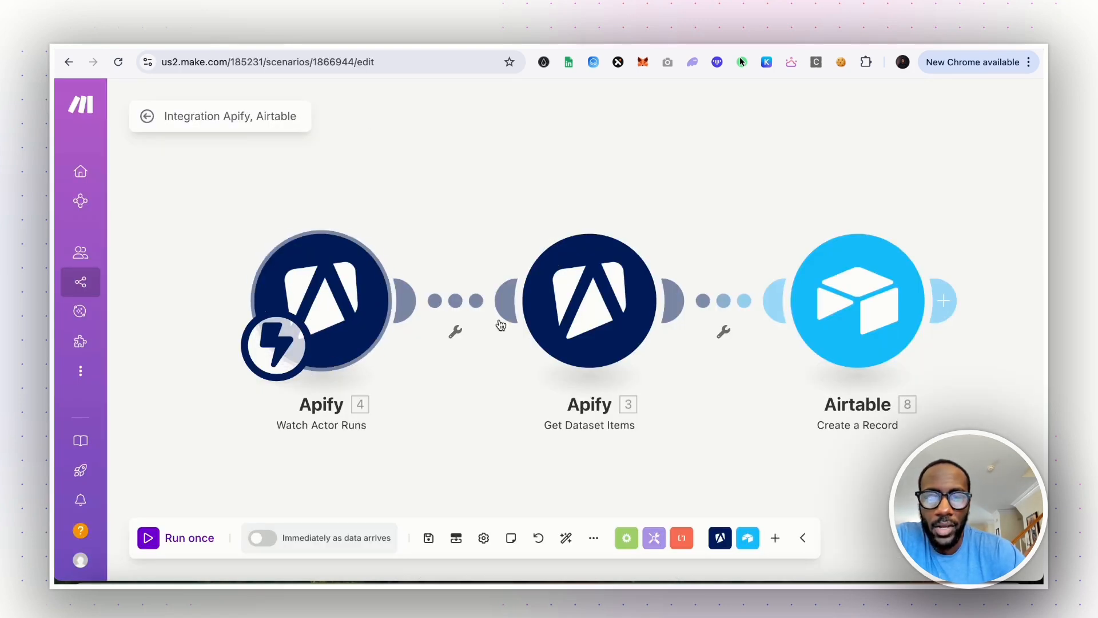
Review the Get Dataset Items module's connection, dataset ID mapping, data transformation, format, limit and offset.
click(592, 302)
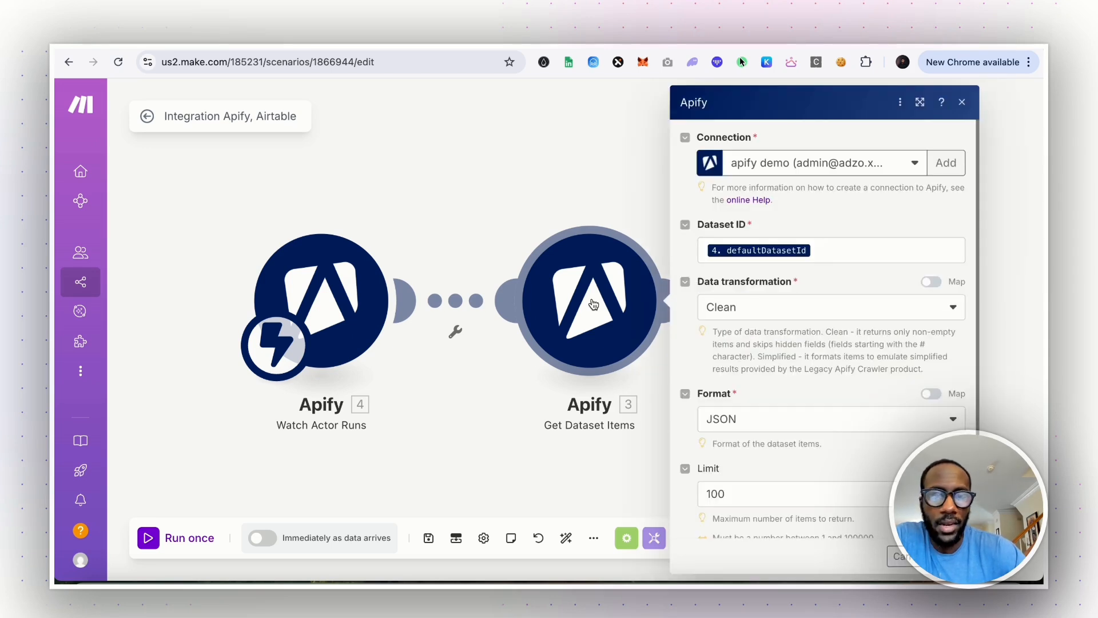
click(857, 254)
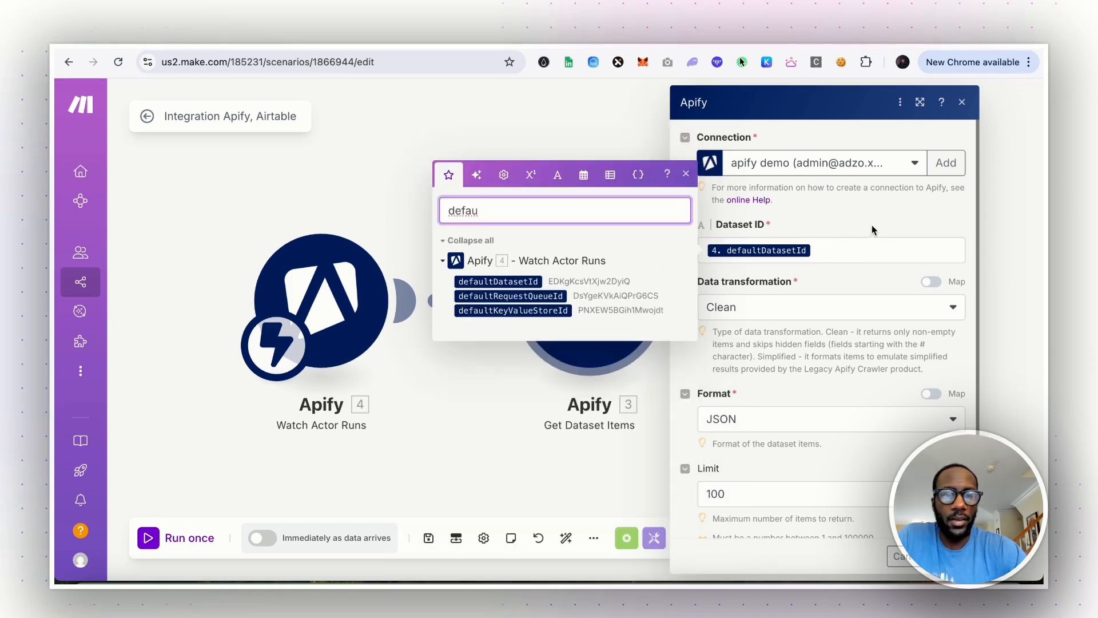
click(795, 313)
scroll(782, 321, down, 2)
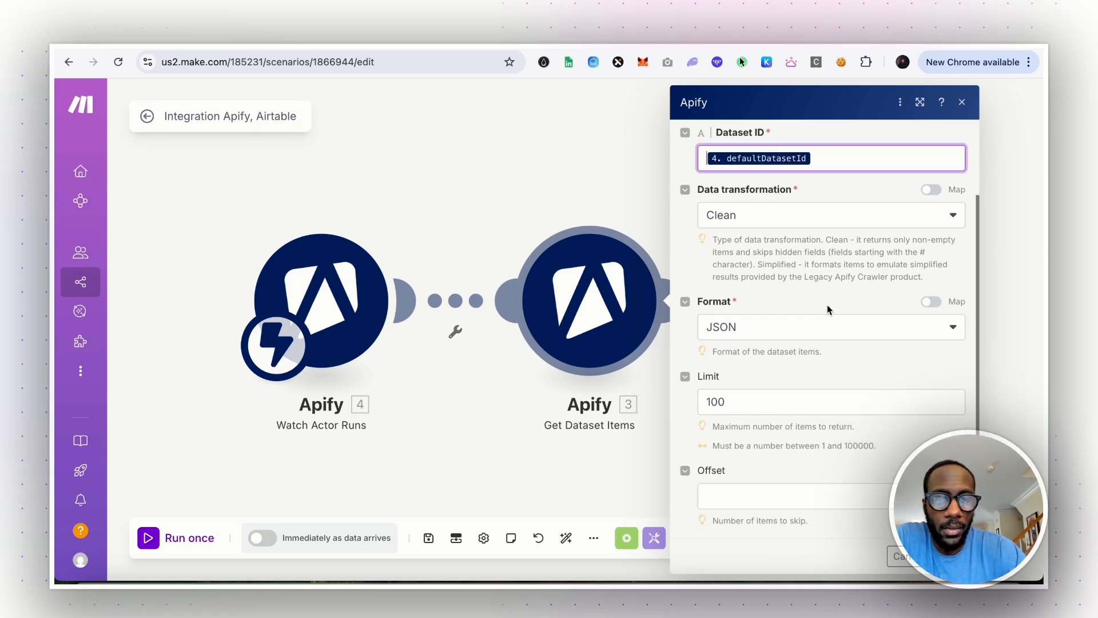
scroll(792, 391, up, 2)
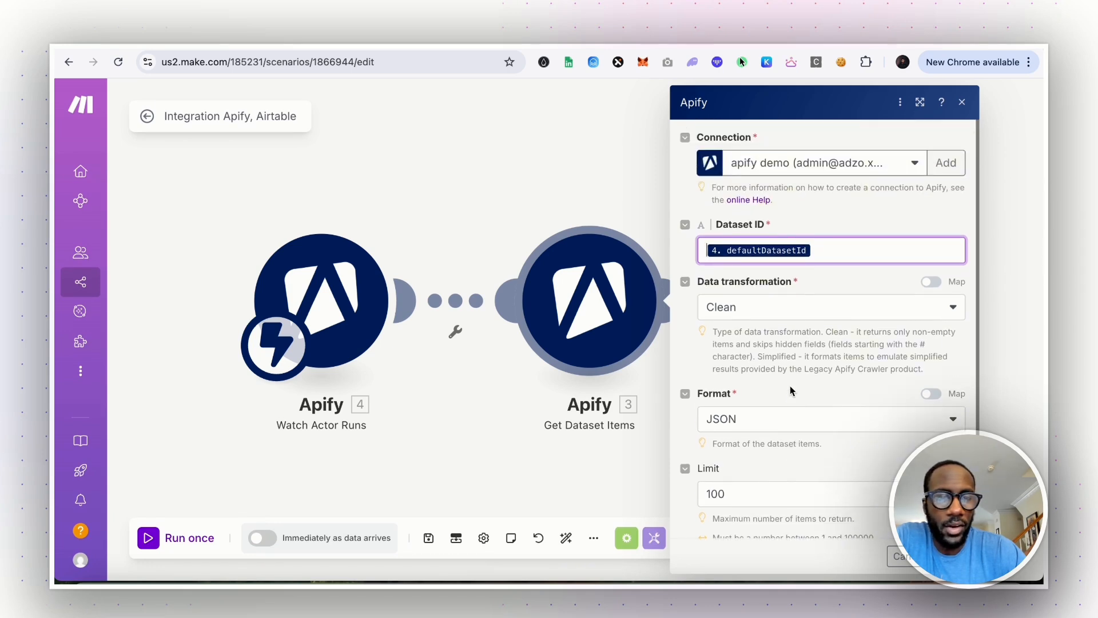
scroll(792, 392, down, 2)
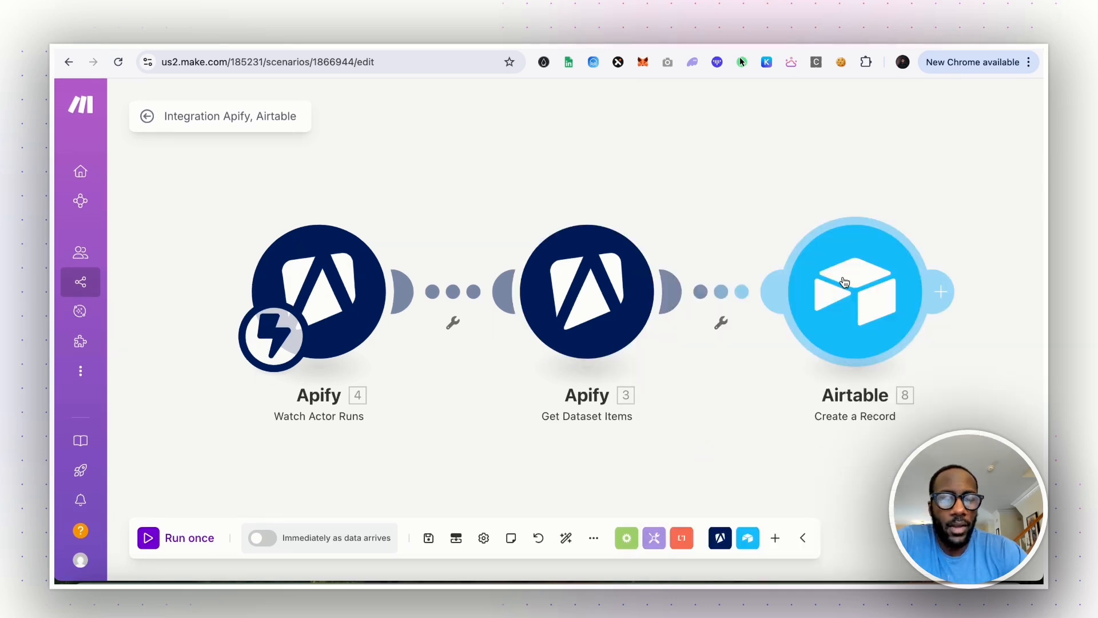
Open the Airtable Create a Record module and view its connection, base, table and record field mappings.
click(845, 281)
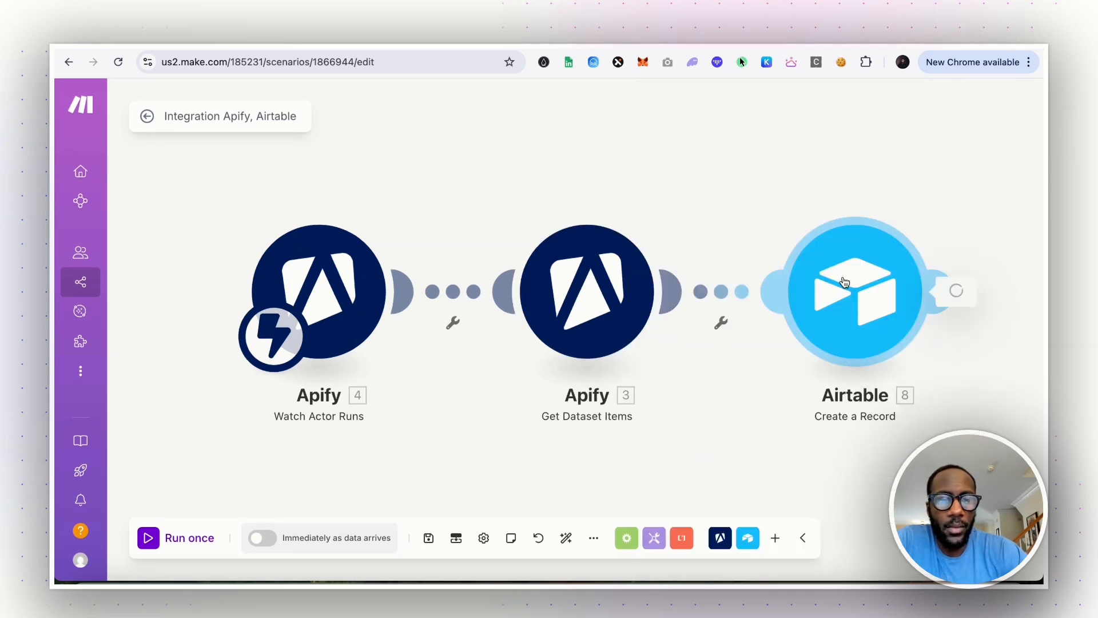
click(865, 169)
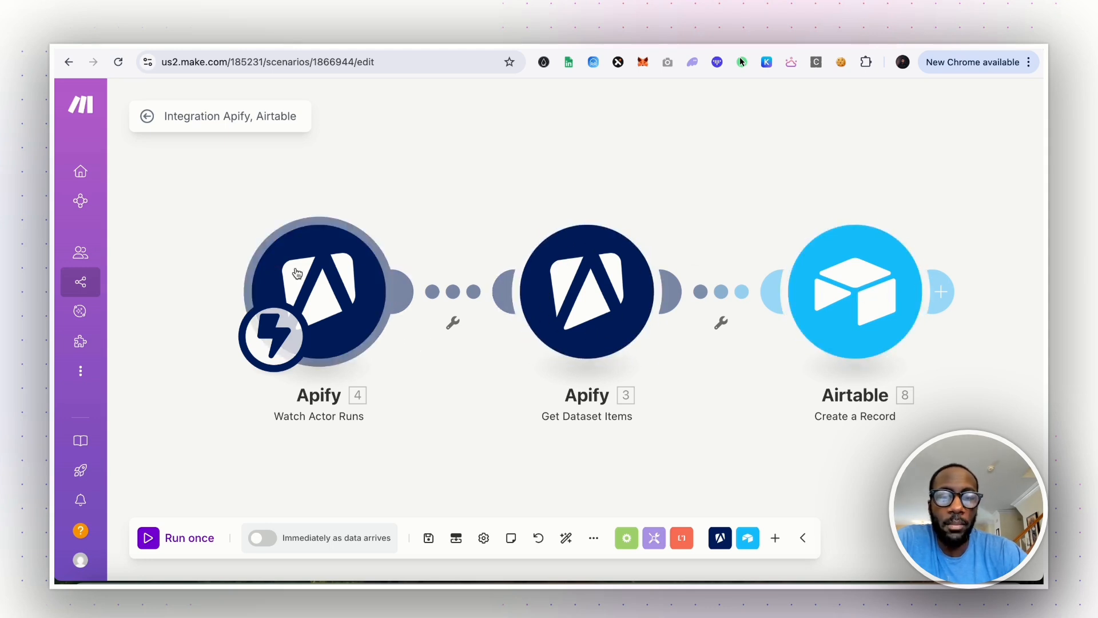
click(817, 283)
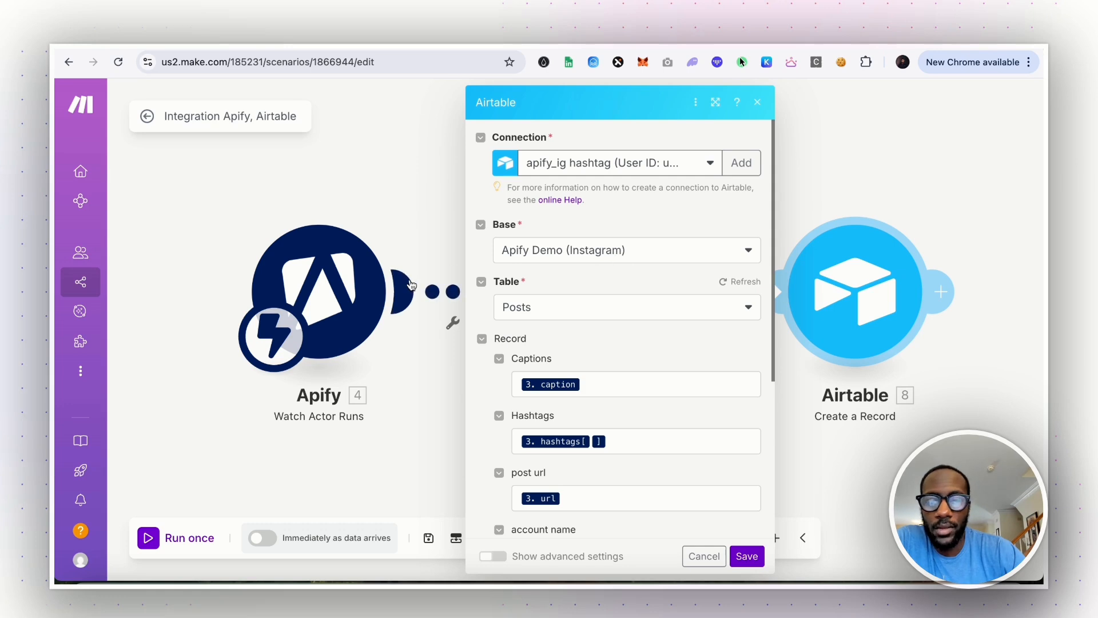
Close the Airtable module settings, run the scenario once and view the Instagram Hashtag Scraper input in Apify.
click(418, 408)
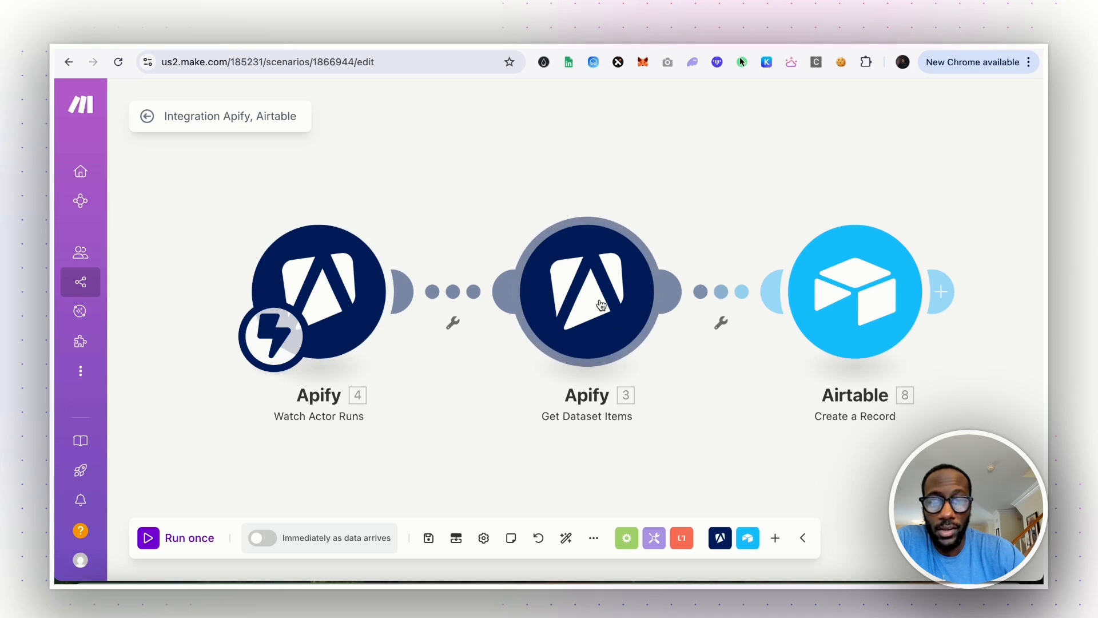
click(149, 540)
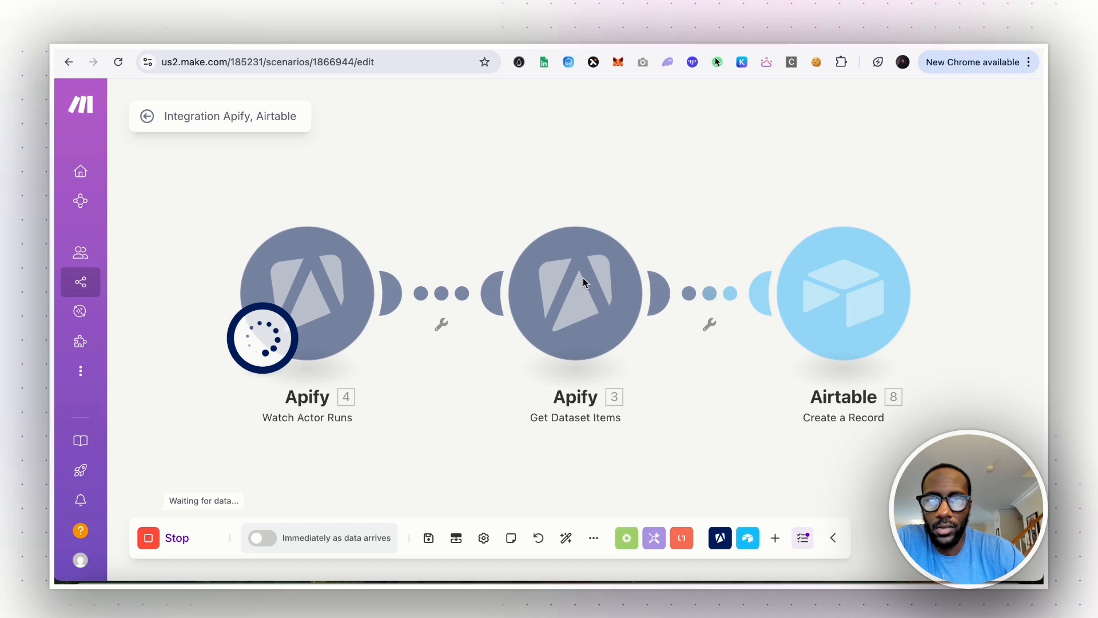
click(738, 48)
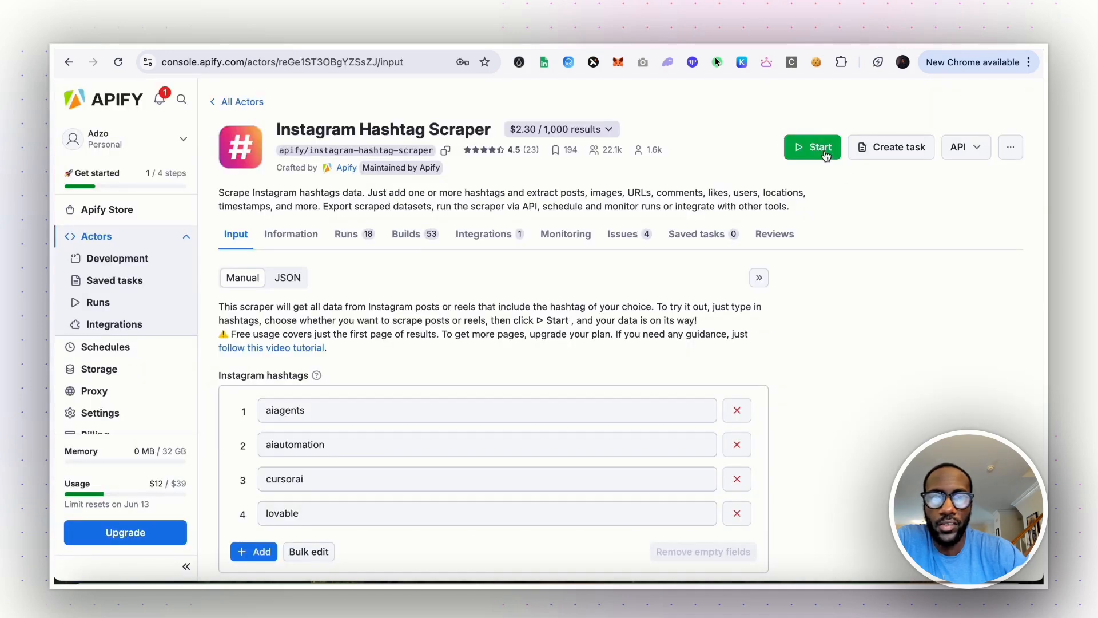
click(331, 48)
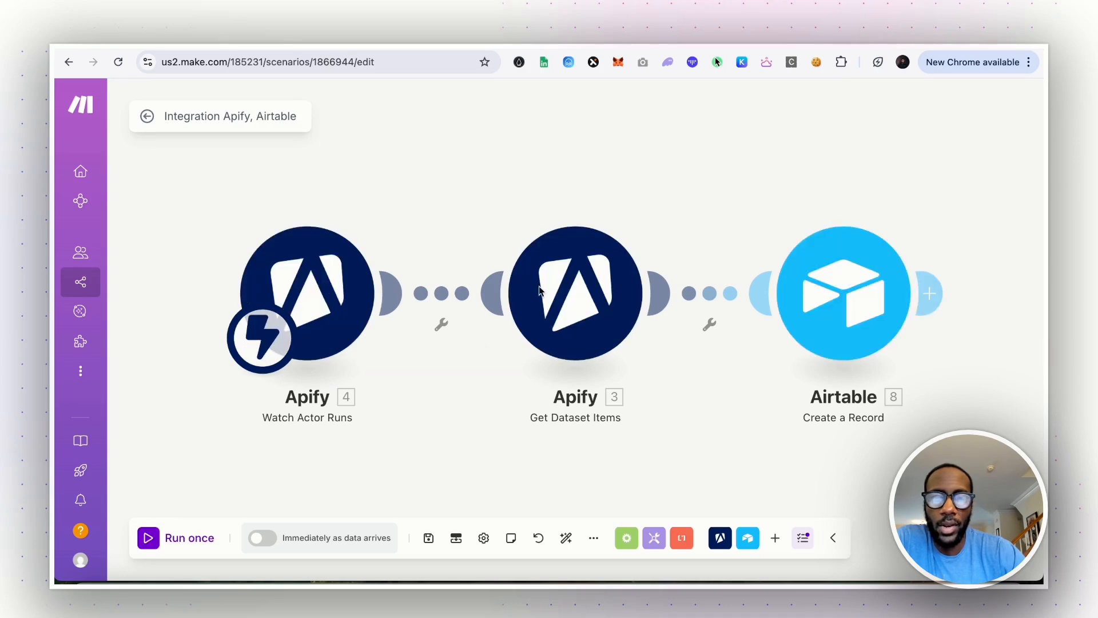
Switch to the Posts table in Airtable and inspect the field types of the Captions and post url fields.
click(859, 273)
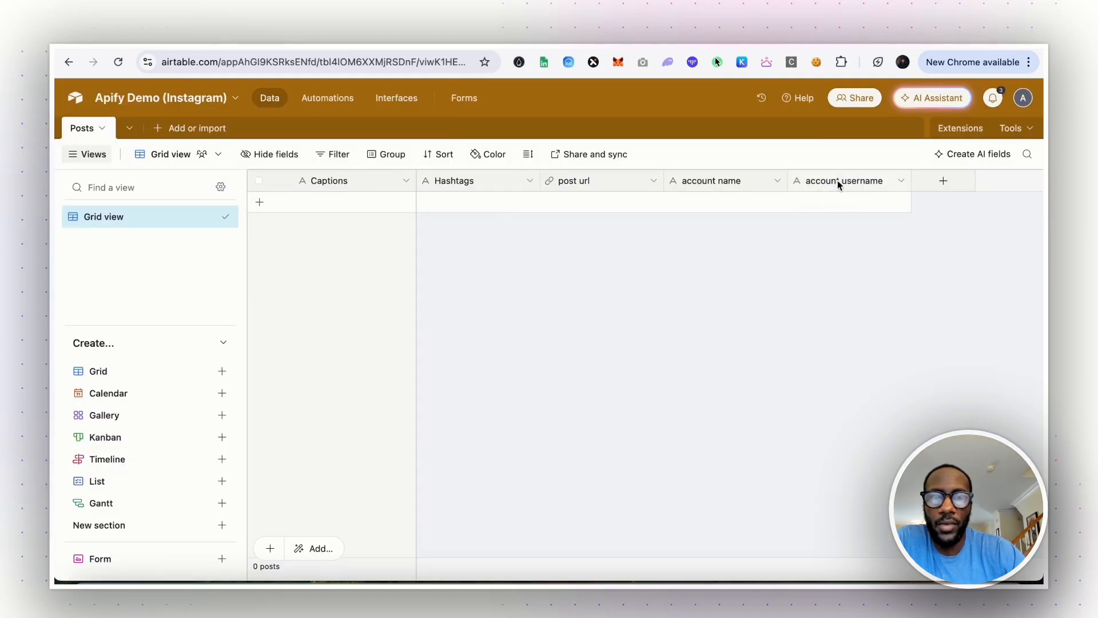
double_click(369, 182)
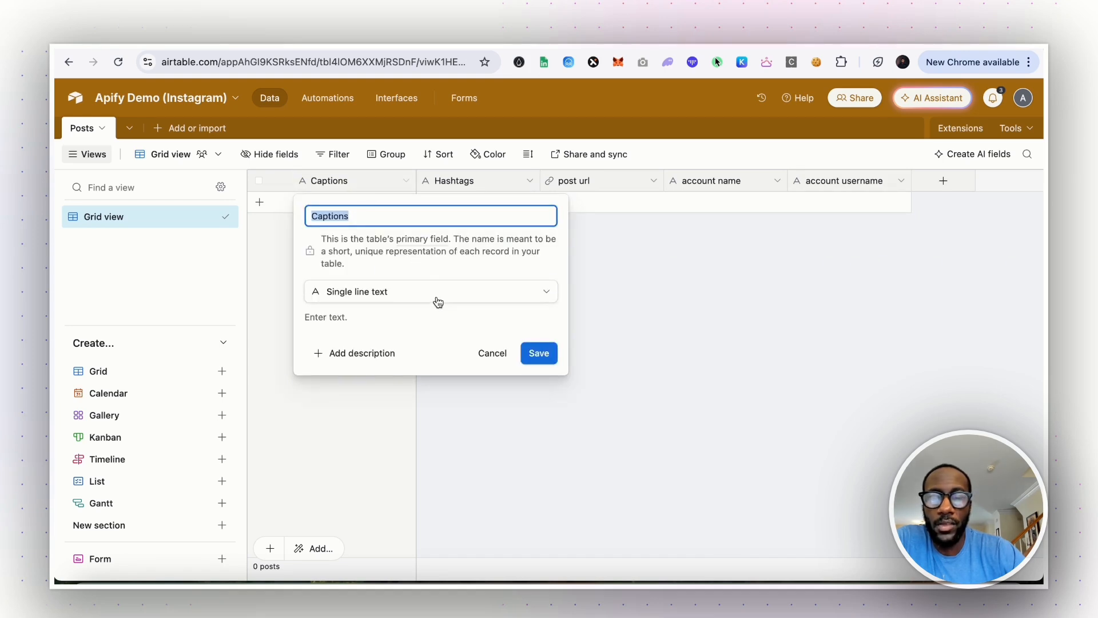
double_click(605, 180)
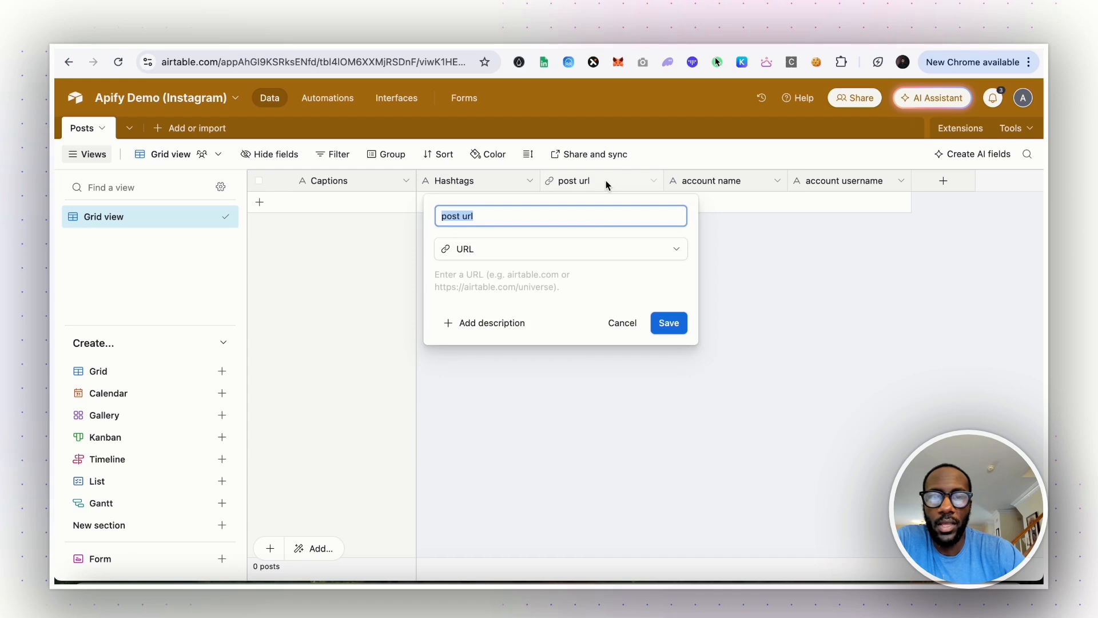
click(577, 246)
click(544, 392)
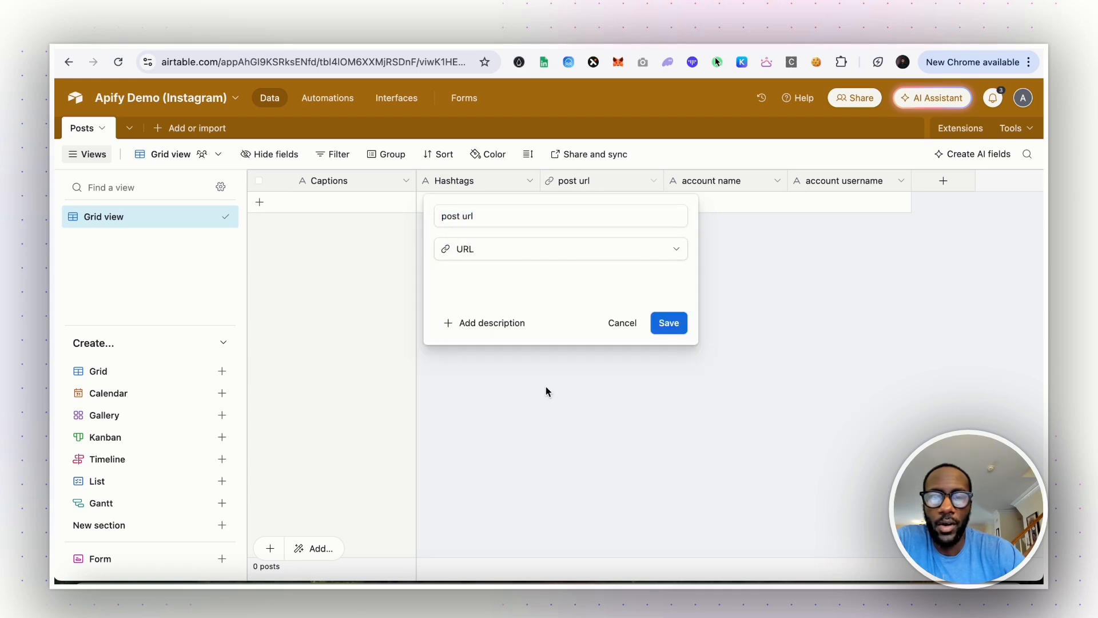
key(Return)
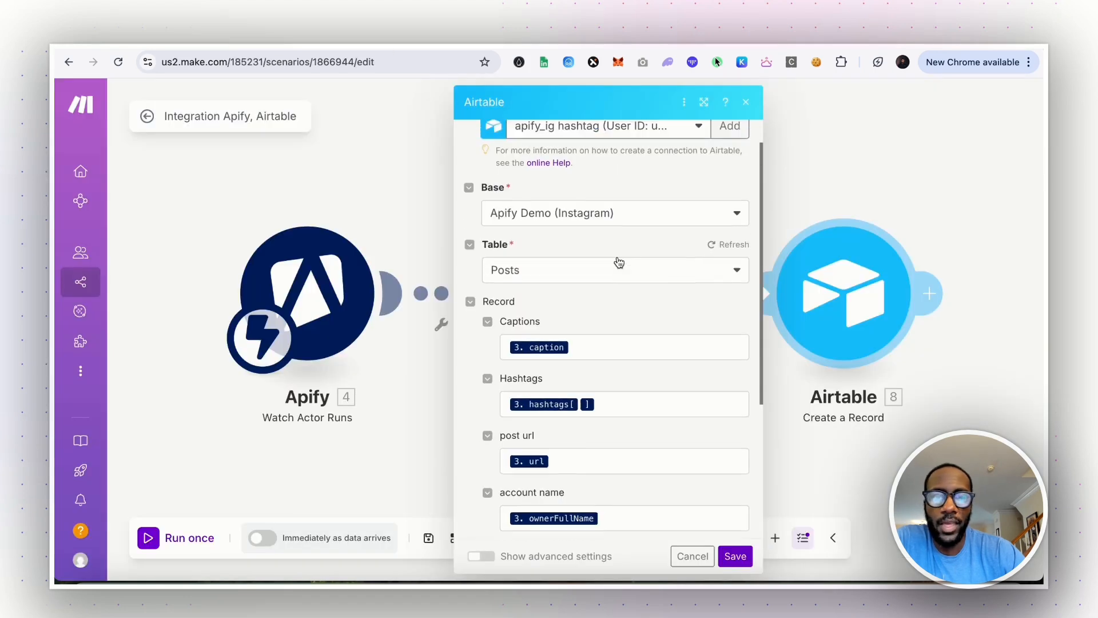
Review the record field mappings in the Airtable Create a Record module and the dataset items available for Captions.
scroll(617, 256, down, 4)
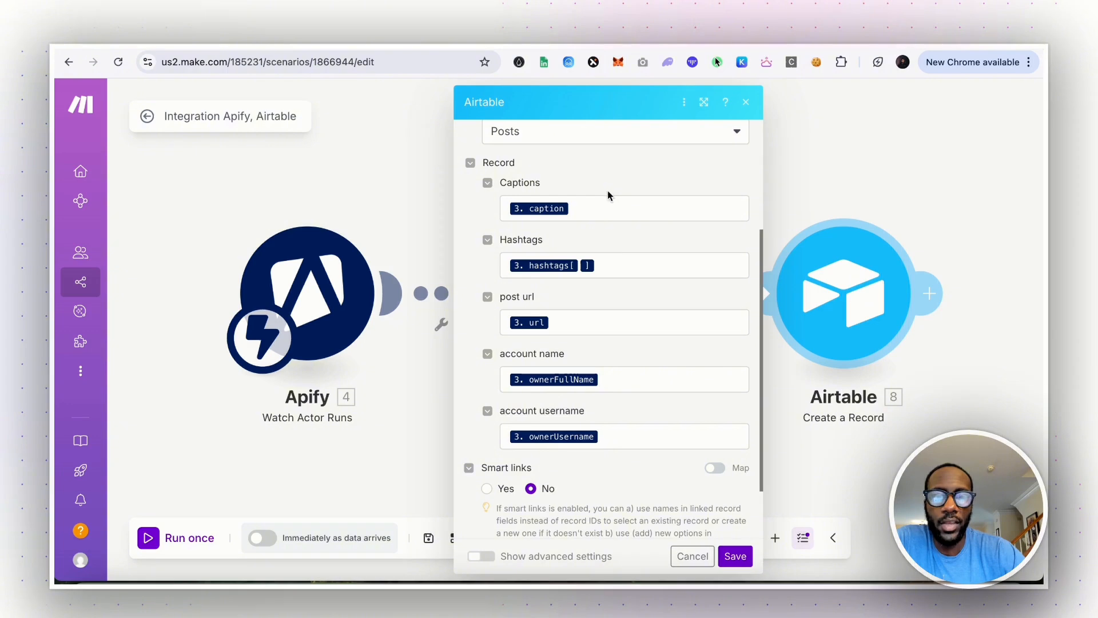
click(606, 207)
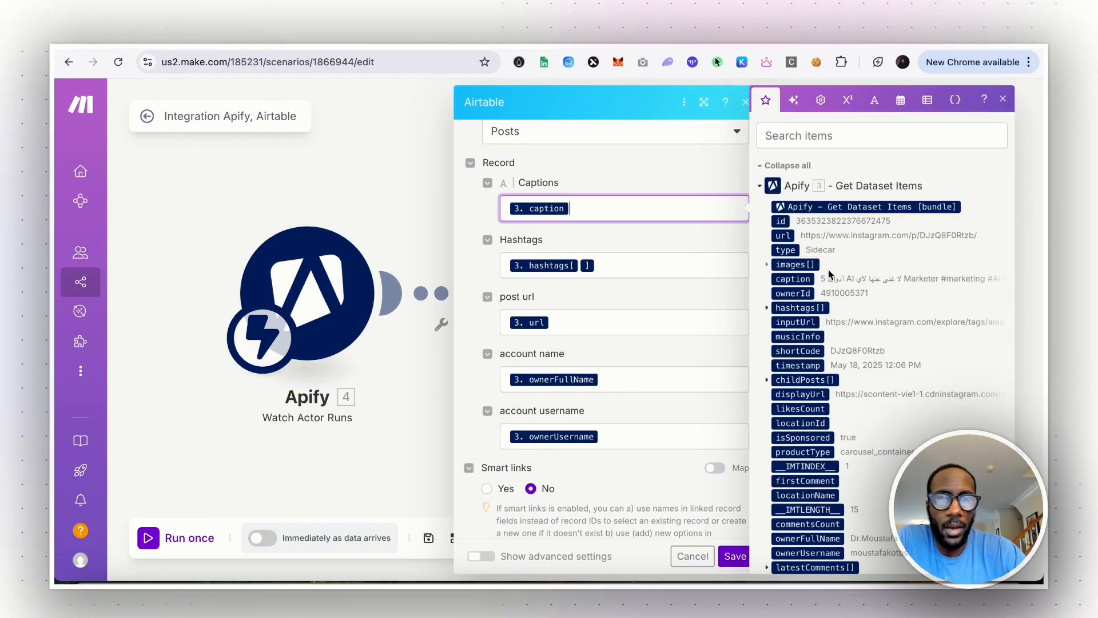
click(584, 314)
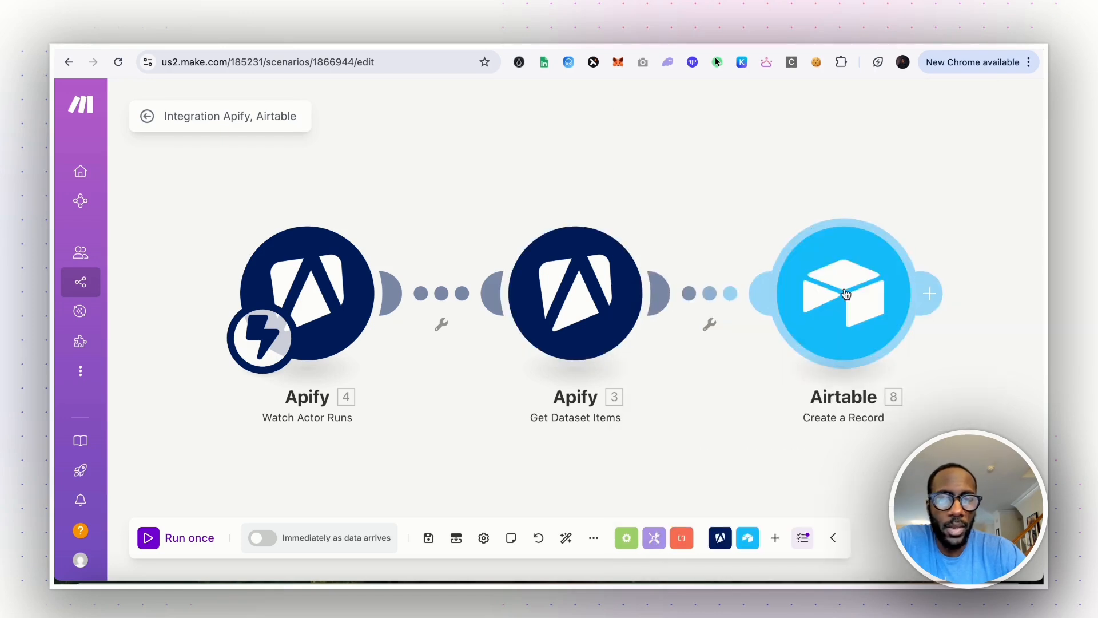
Try mapping the caption dataset item to the Airtable module's Captions field again, then remove the extra item.
click(848, 292)
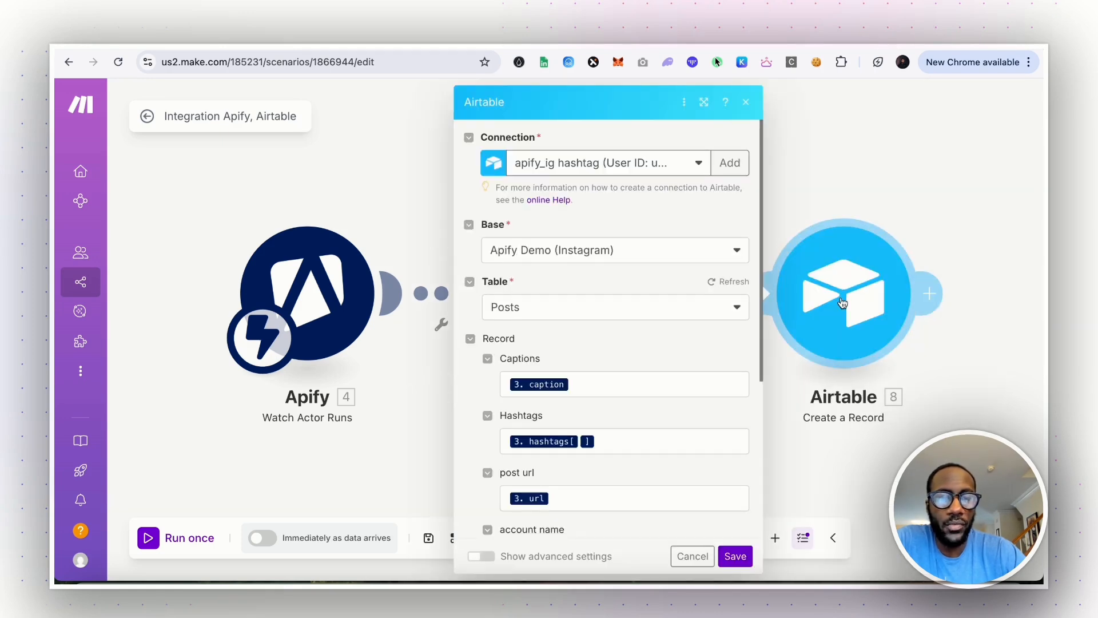
scroll(652, 289, down, 1)
click(626, 334)
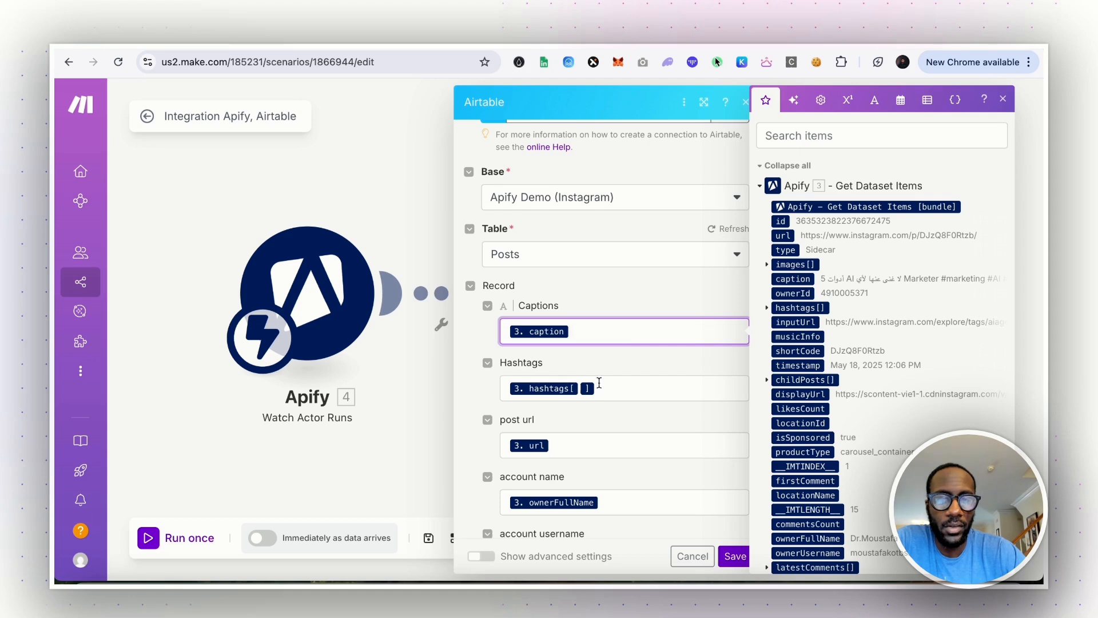
click(808, 278)
key(BackSpace)
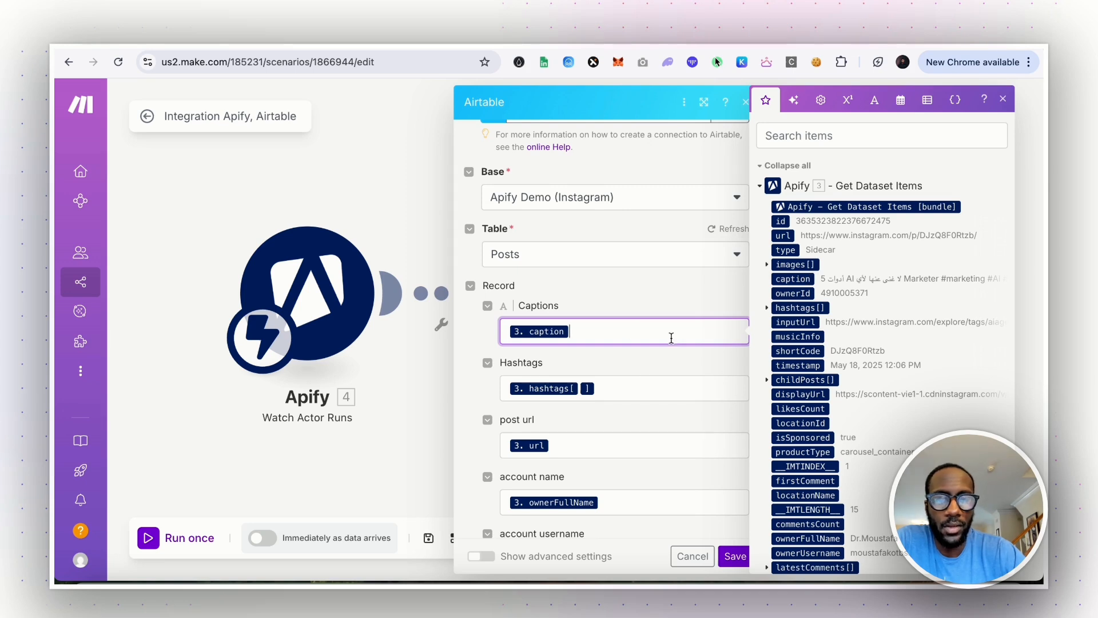
scroll(644, 375, down, 3)
scroll(628, 381, down, 3)
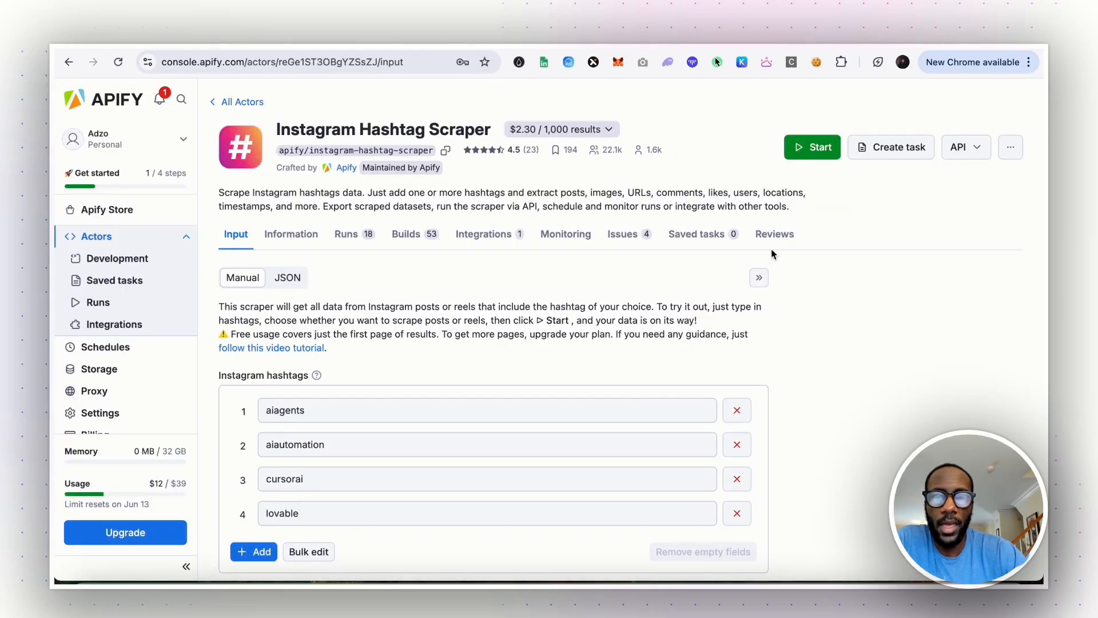
Check the scraper's hashtag input in Apify, run the Make scenario once and start the Instagram Hashtag Scraper.
scroll(770, 249, down, 3)
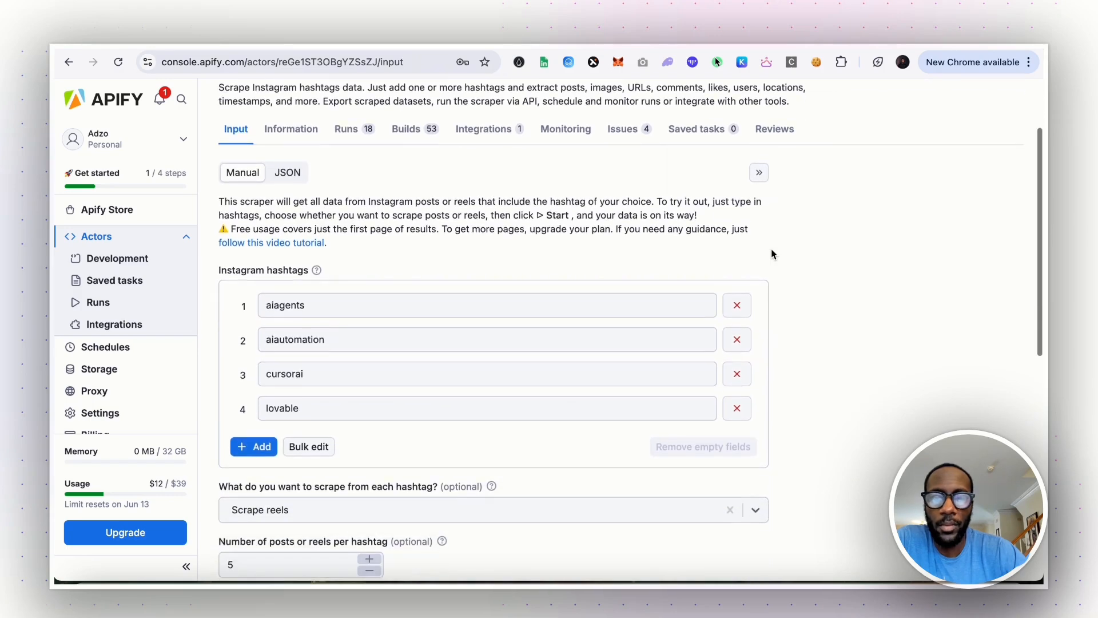
scroll(771, 252, up, 3)
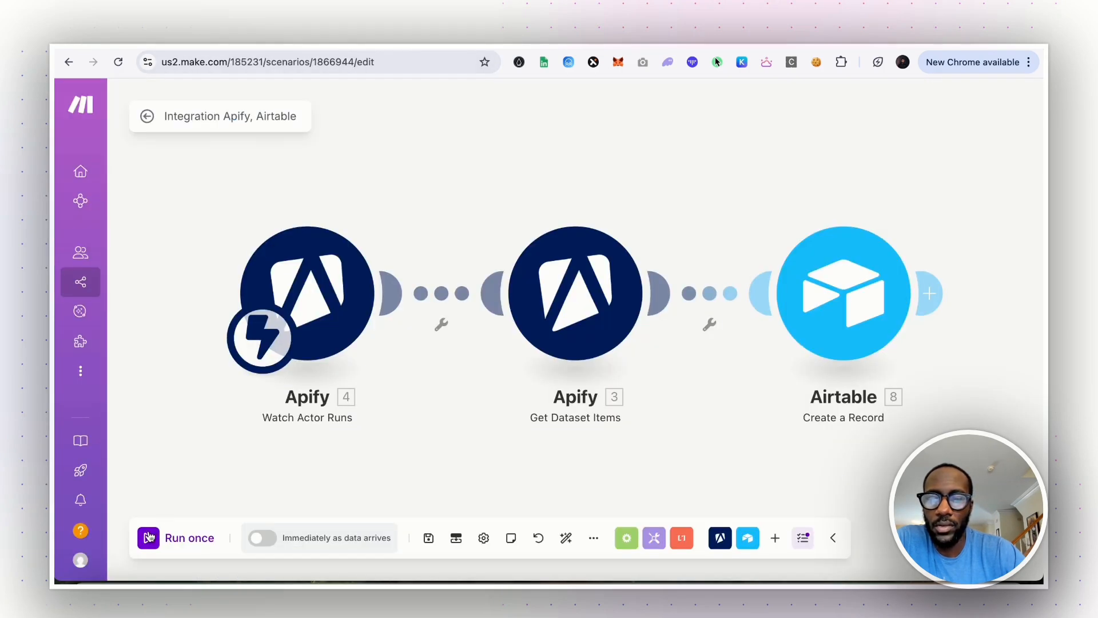
click(148, 538)
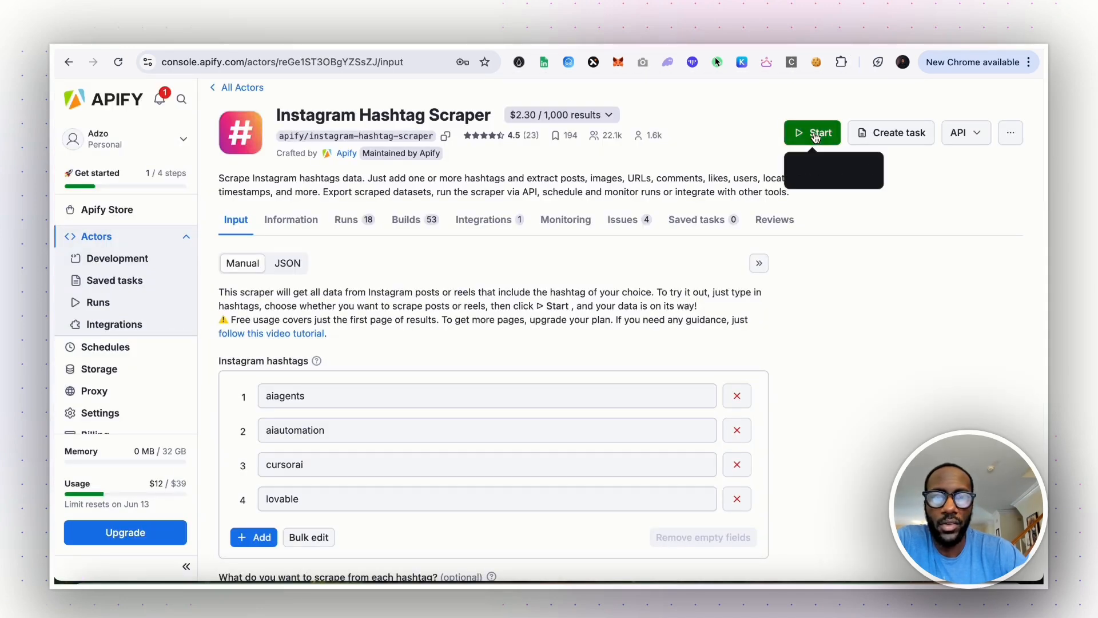
click(818, 134)
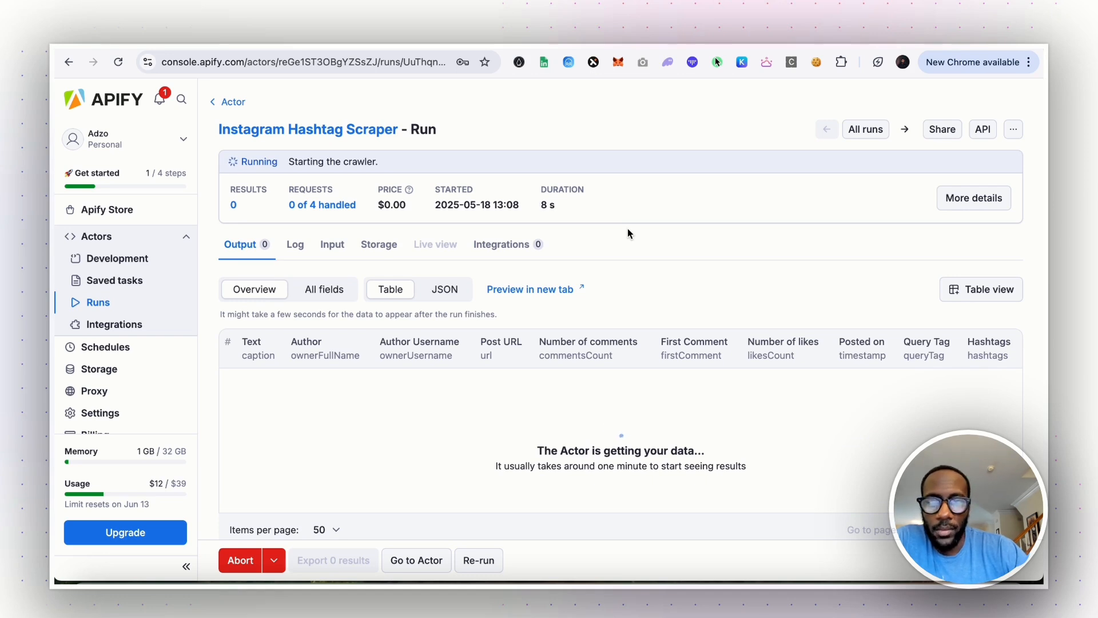
Monitor the Apify scraper run, the Make scenario and the Posts table in Airtable for incoming data.
scroll(634, 241, down, 1)
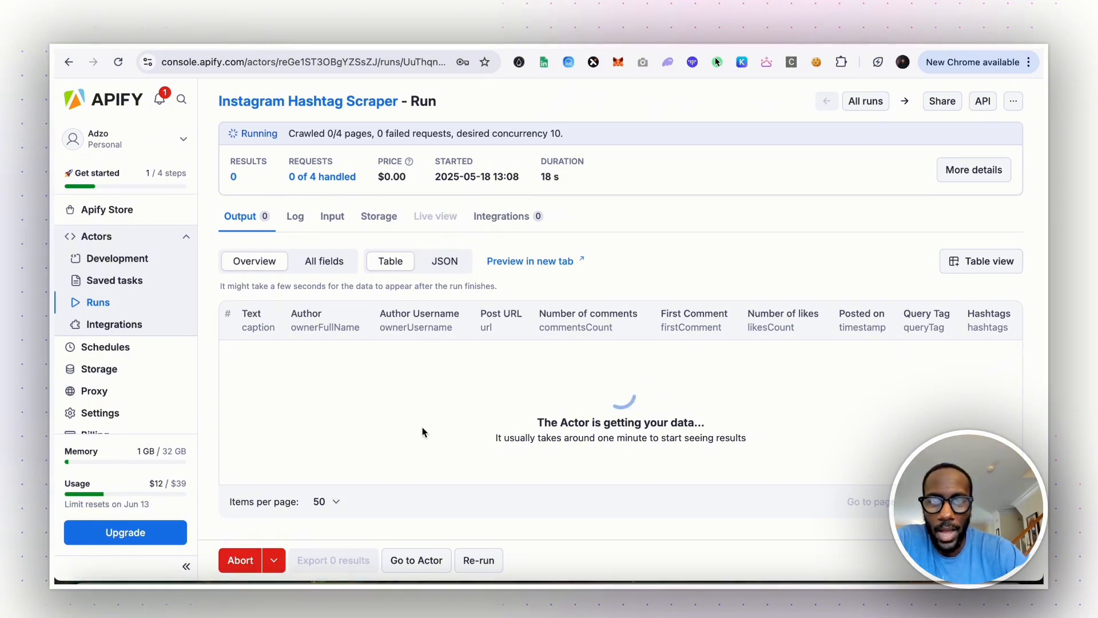
click(342, 46)
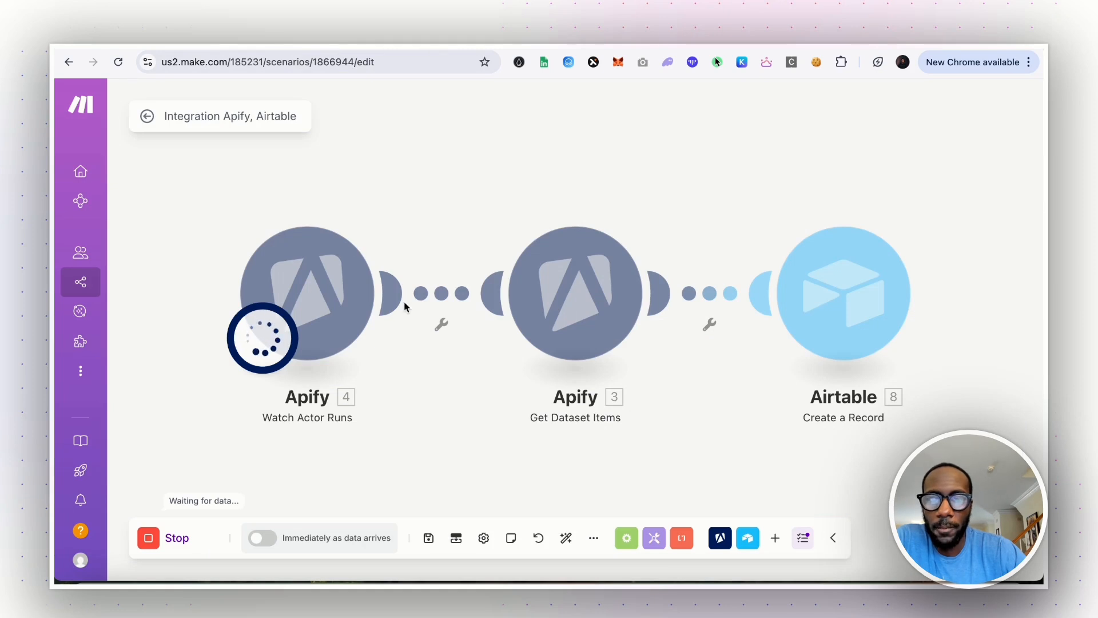
click(589, 46)
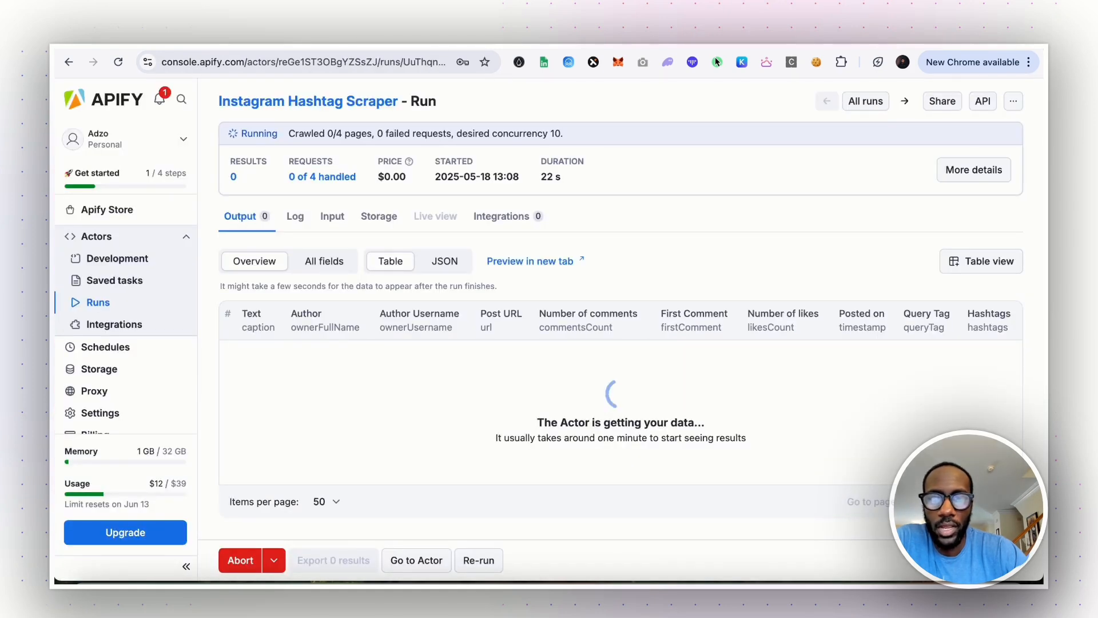
click(342, 46)
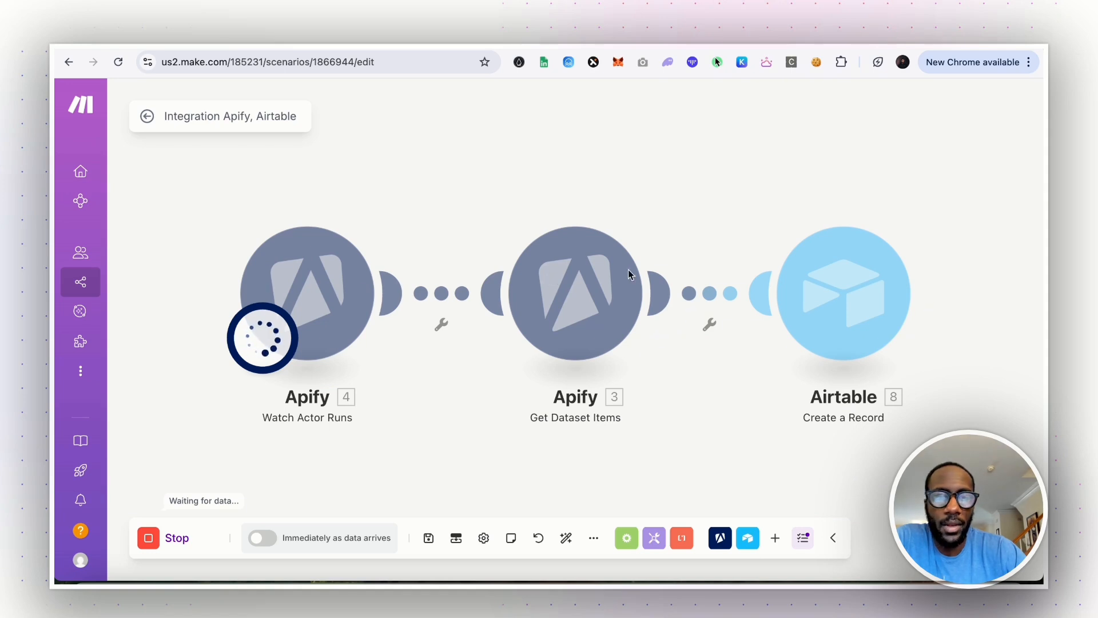
click(469, 46)
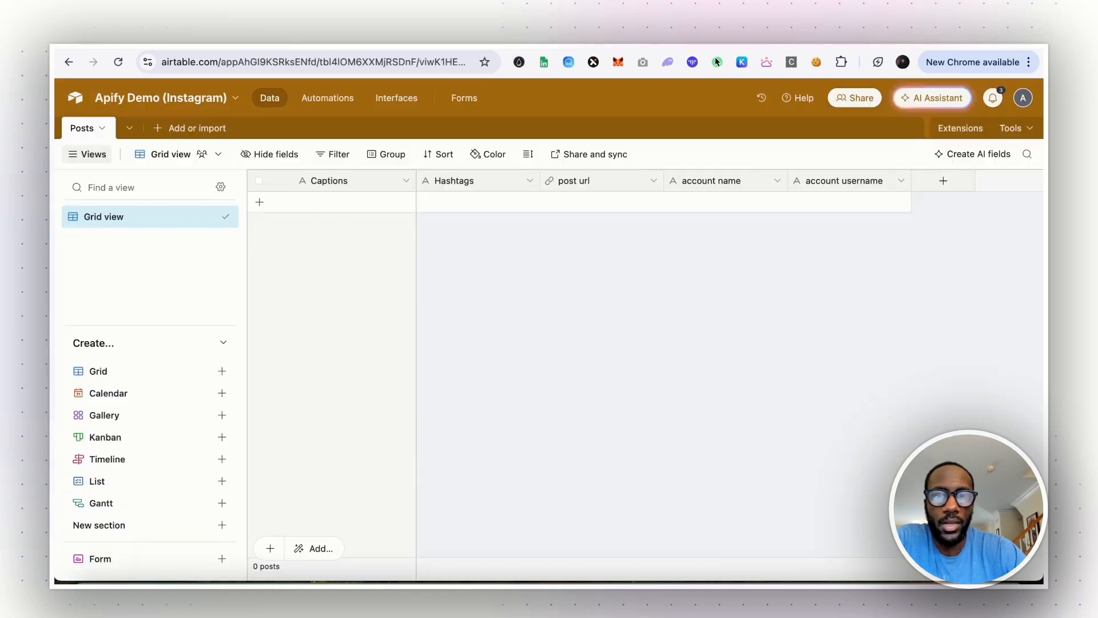
key(ctrl+shift+Tab)
key(ctrl+shift+Tab)
key(ctrl+shift+Tab)
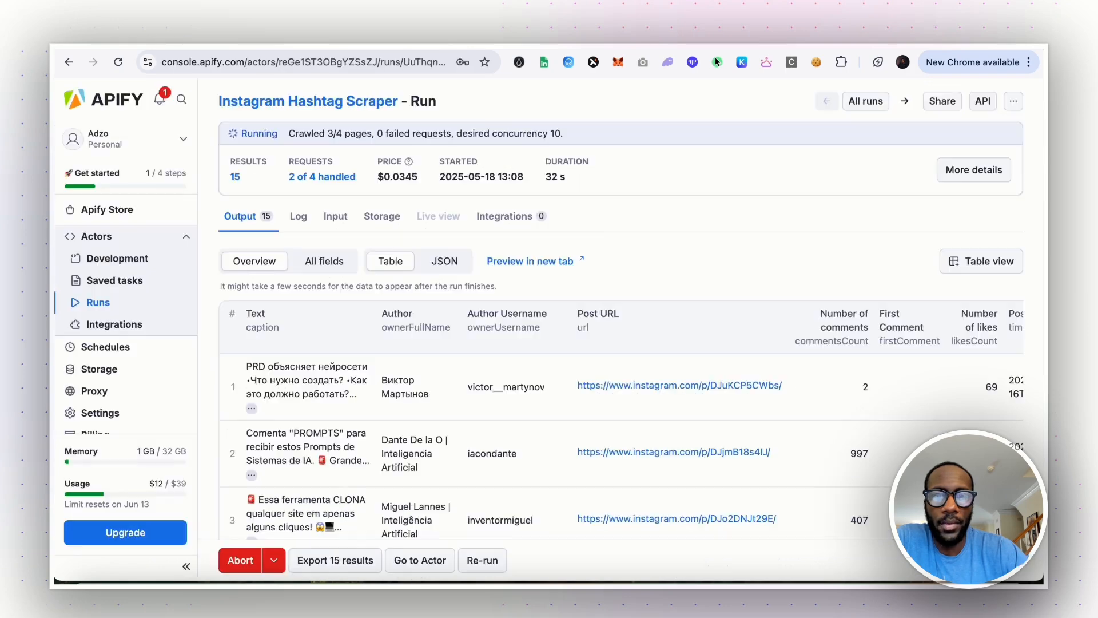
Examine the scraped Instagram posts in the Apify run output and check the Make scenario's progress.
scroll(609, 290, down, 8)
scroll(608, 290, up, 3)
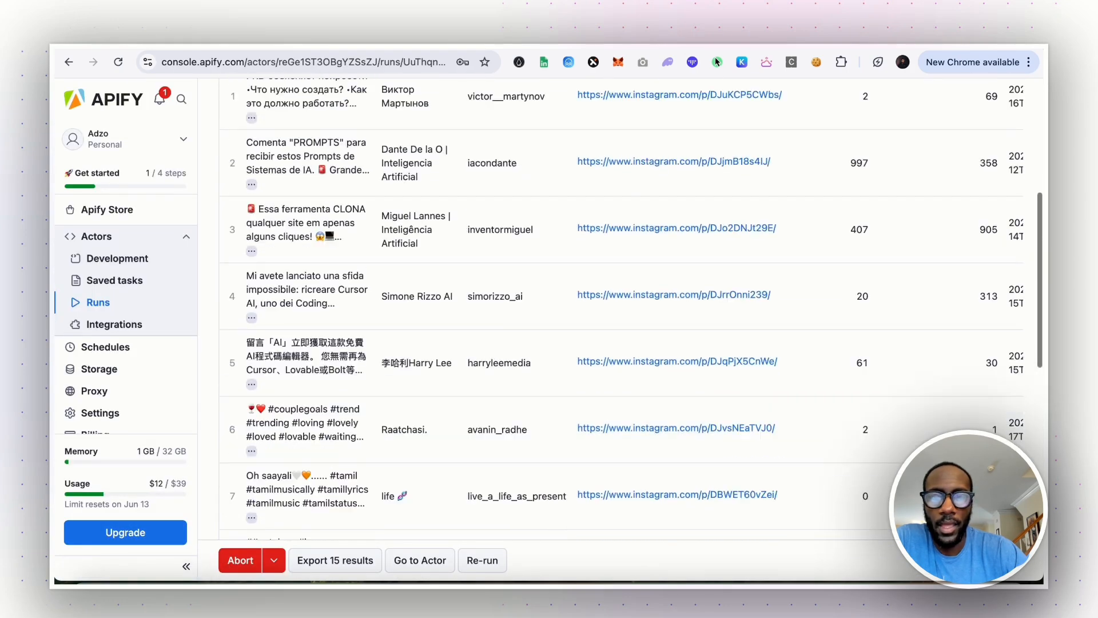
click(327, 46)
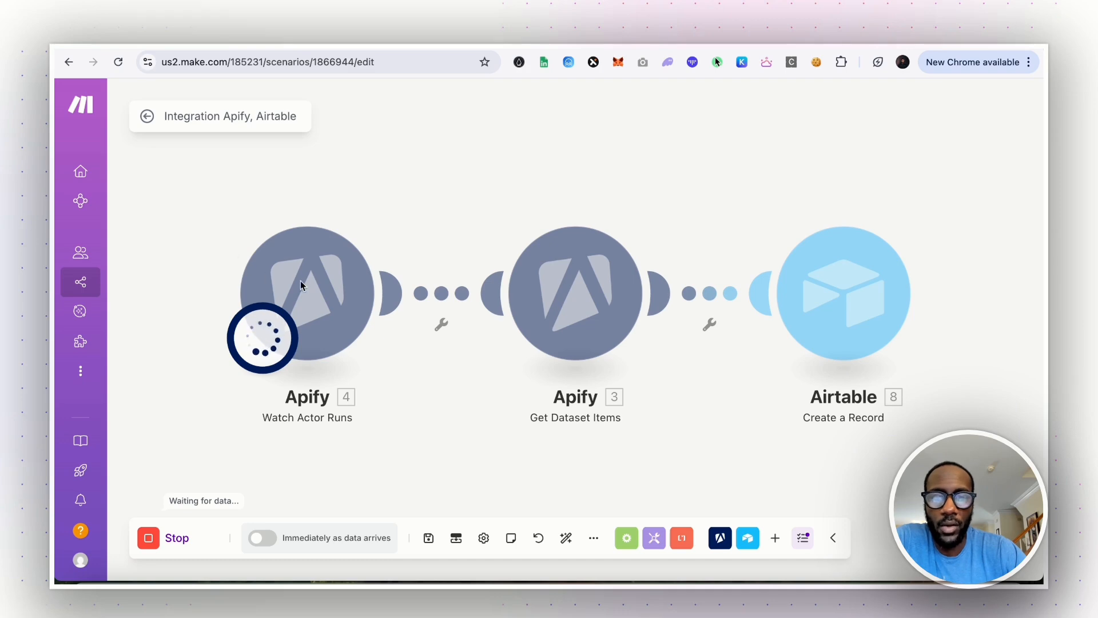
drag(304, 286, 284, 266)
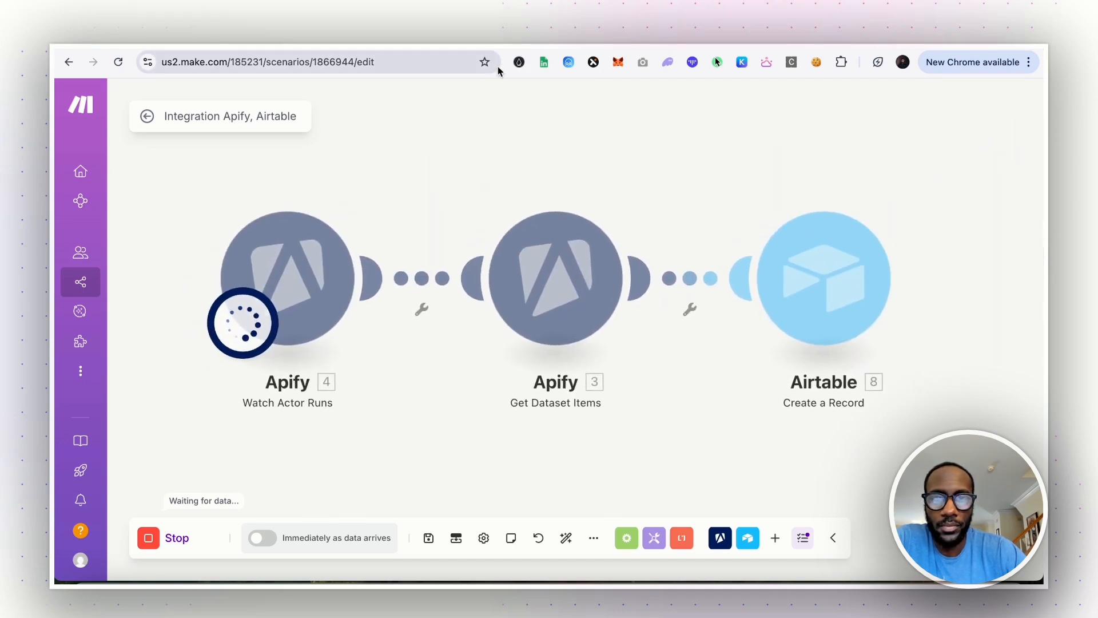
click(582, 50)
scroll(583, 240, down, 10)
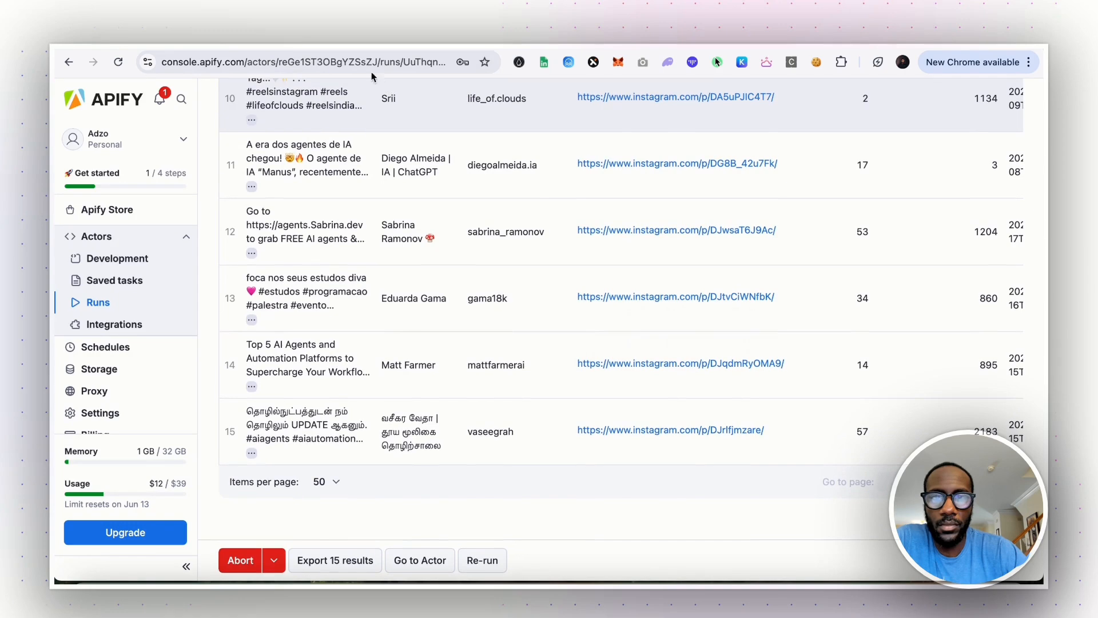
scroll(375, 135, up, 4)
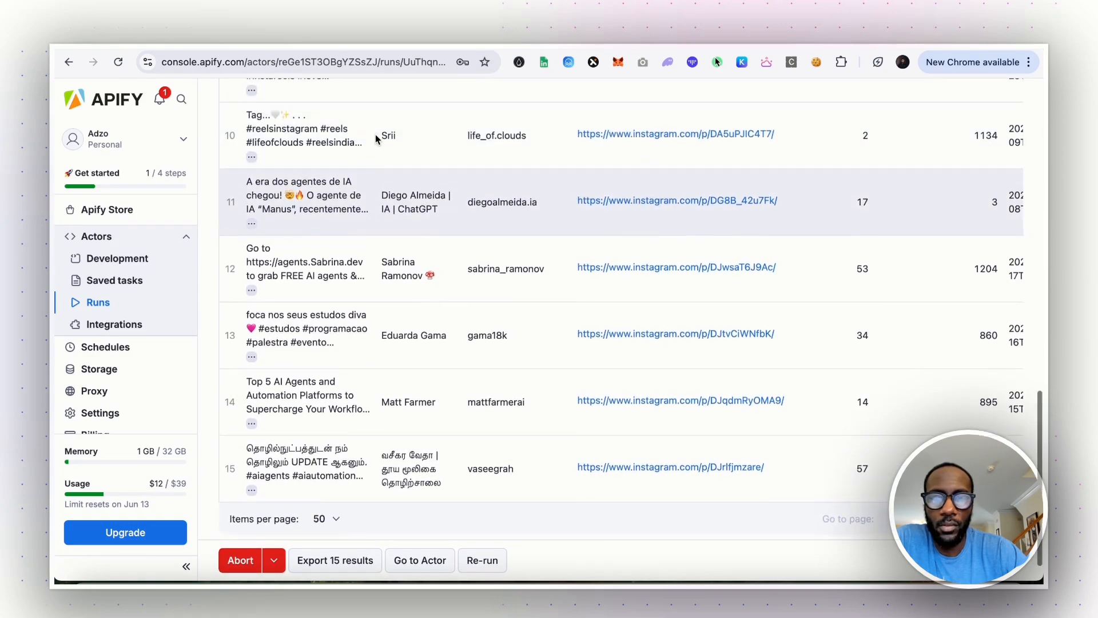
scroll(376, 139, up, 4)
scroll(376, 139, down, 8)
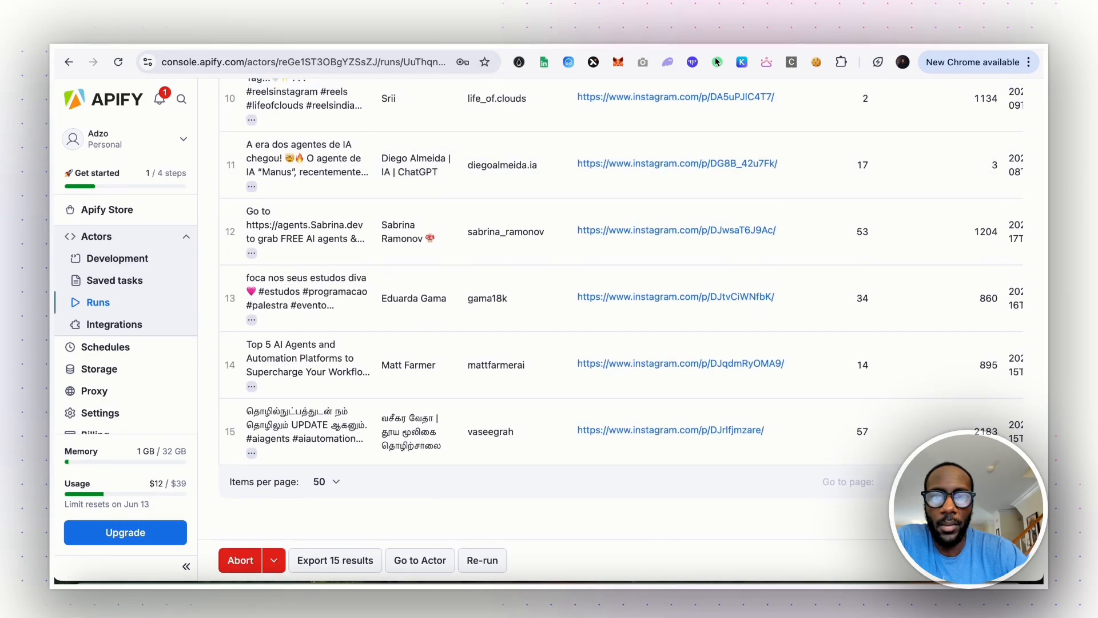
scroll(649, 147, up, 15)
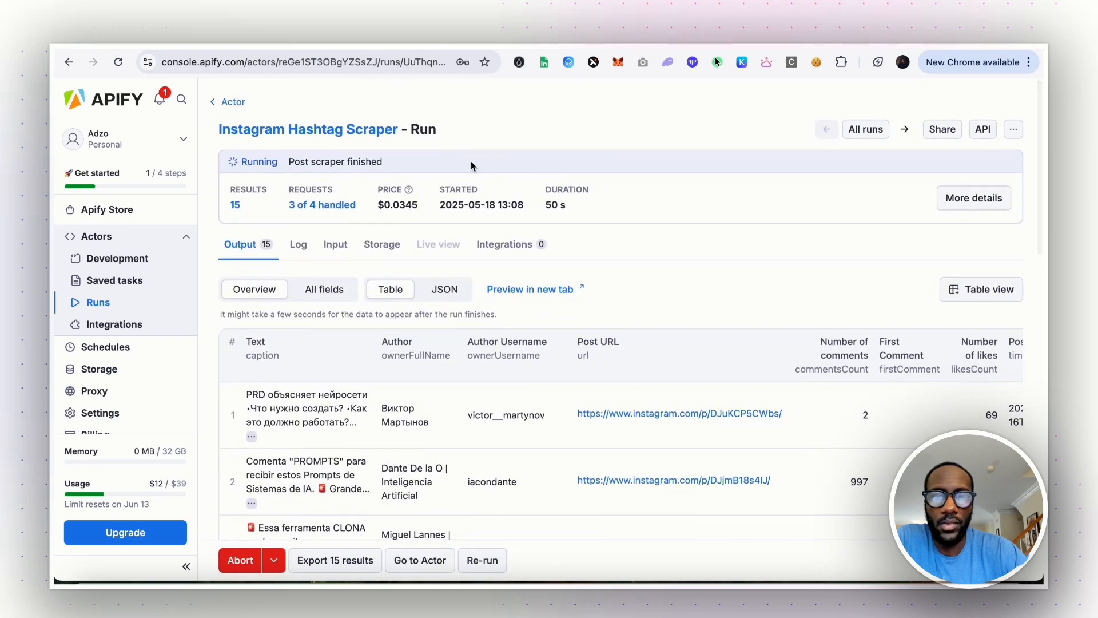
Switch to Airtable and examine the captions, hashtags, URLs and account details in the Posts table.
click(355, 45)
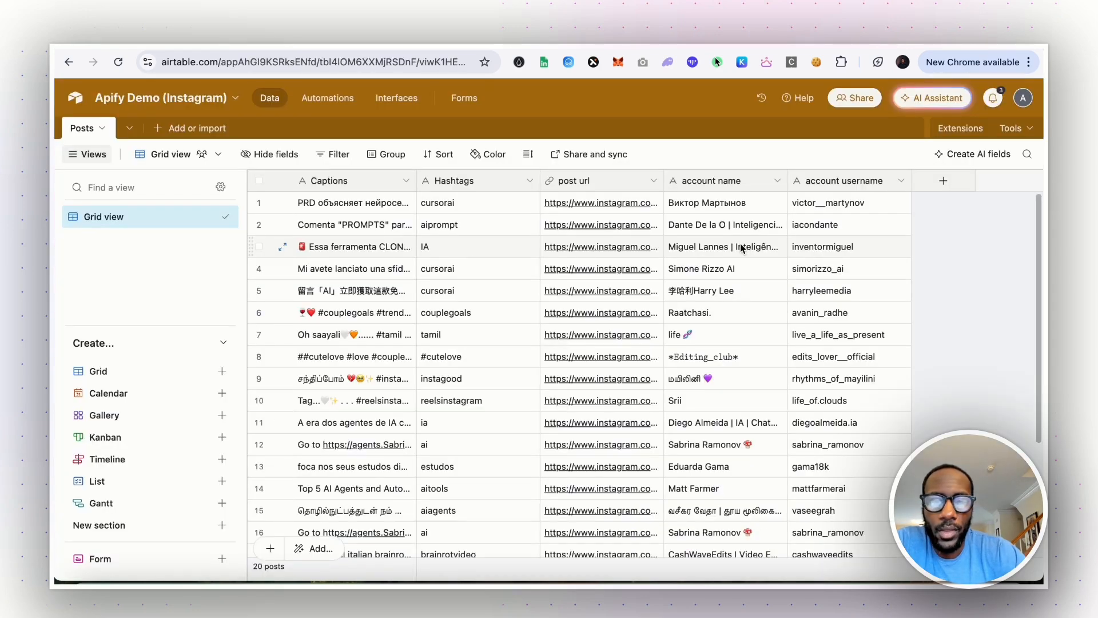
scroll(396, 295, down, 4)
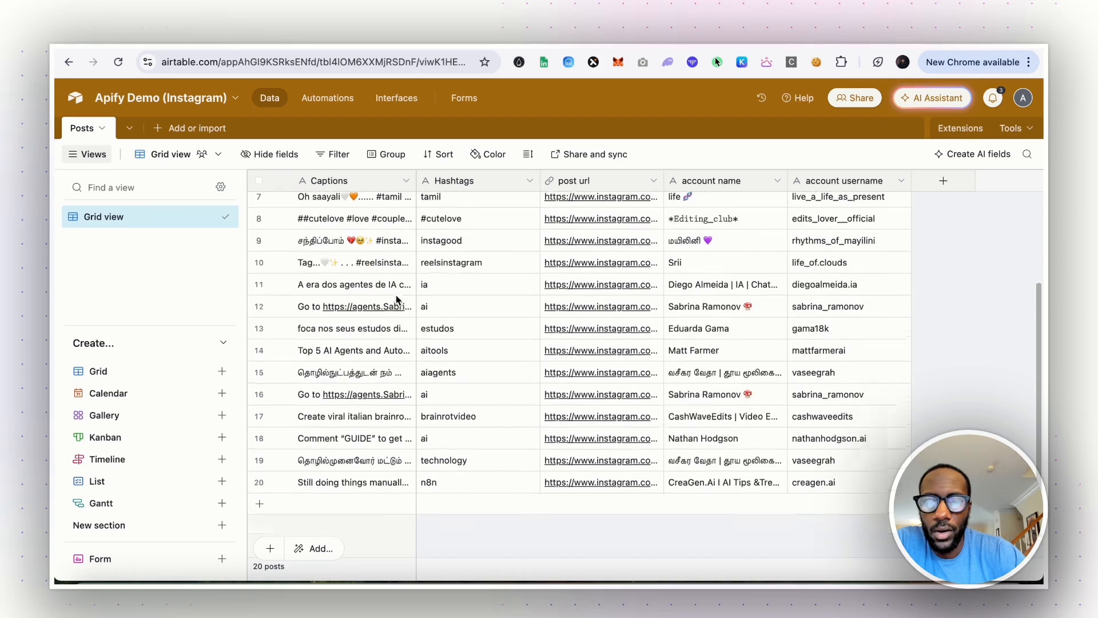
Widen the Captions column in the Posts table and look through the captions, hashtags and post URLs of the records.
scroll(396, 299, up, 4)
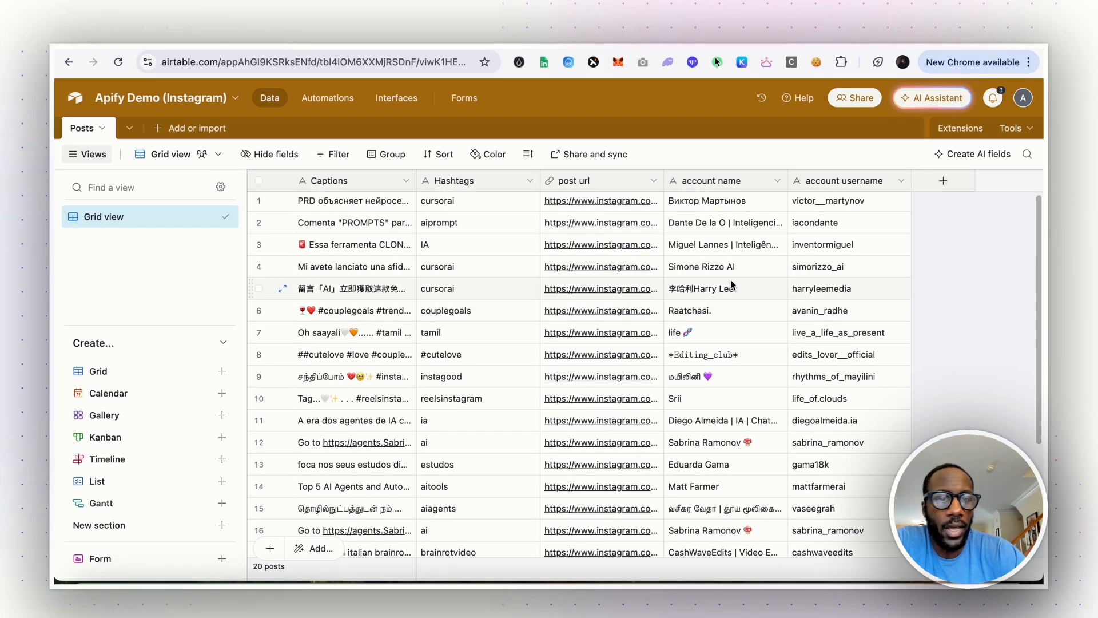
drag(416, 180, 565, 182)
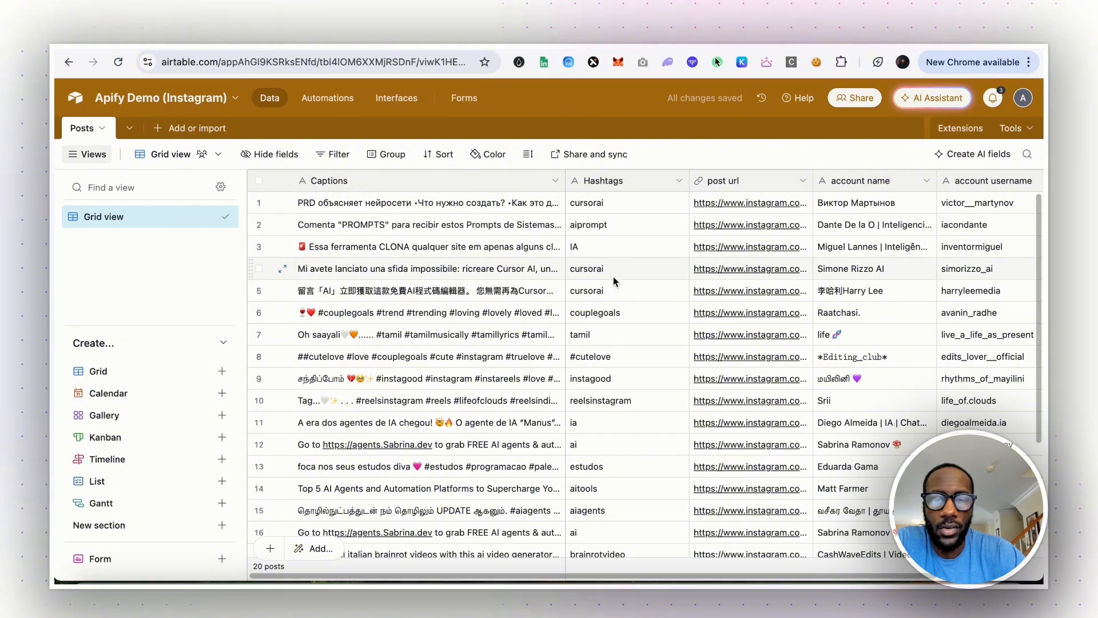
scroll(612, 339, down, 2)
scroll(615, 344, down, 3)
scroll(623, 347, up, 3)
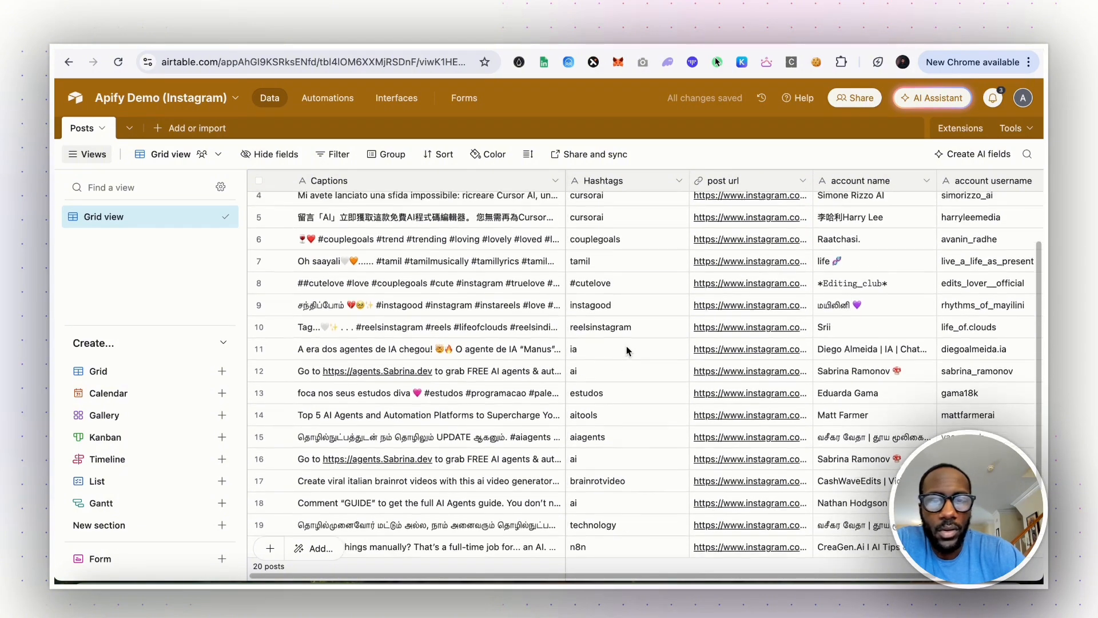
scroll(628, 351, up, 2)
scroll(628, 350, down, 3)
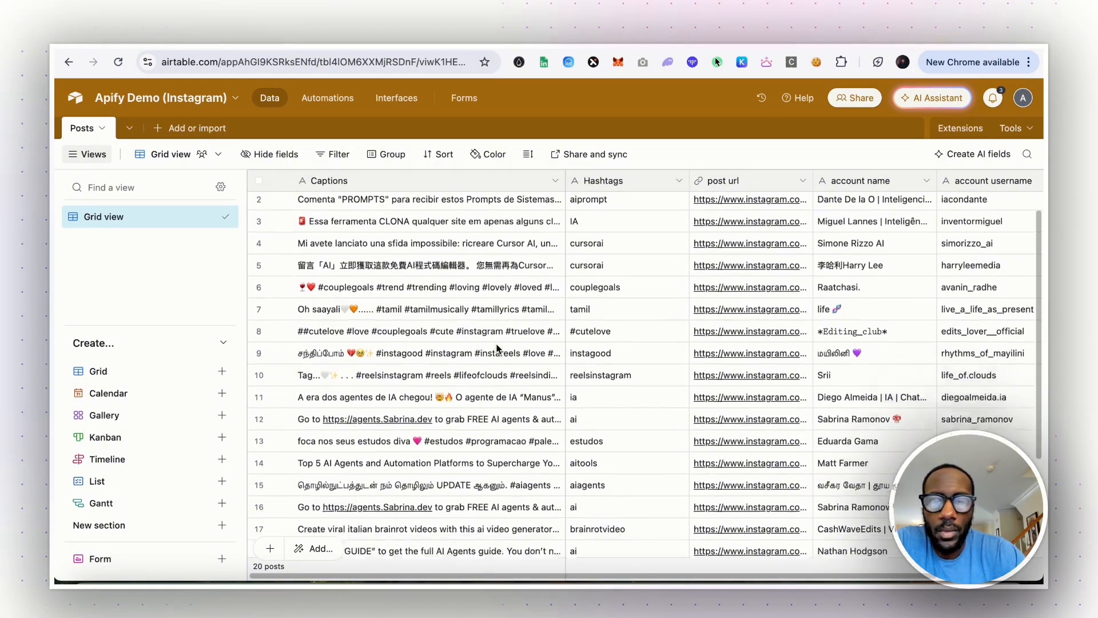
scroll(715, 240, up, 3)
click(738, 209)
scroll(473, 363, down, 5)
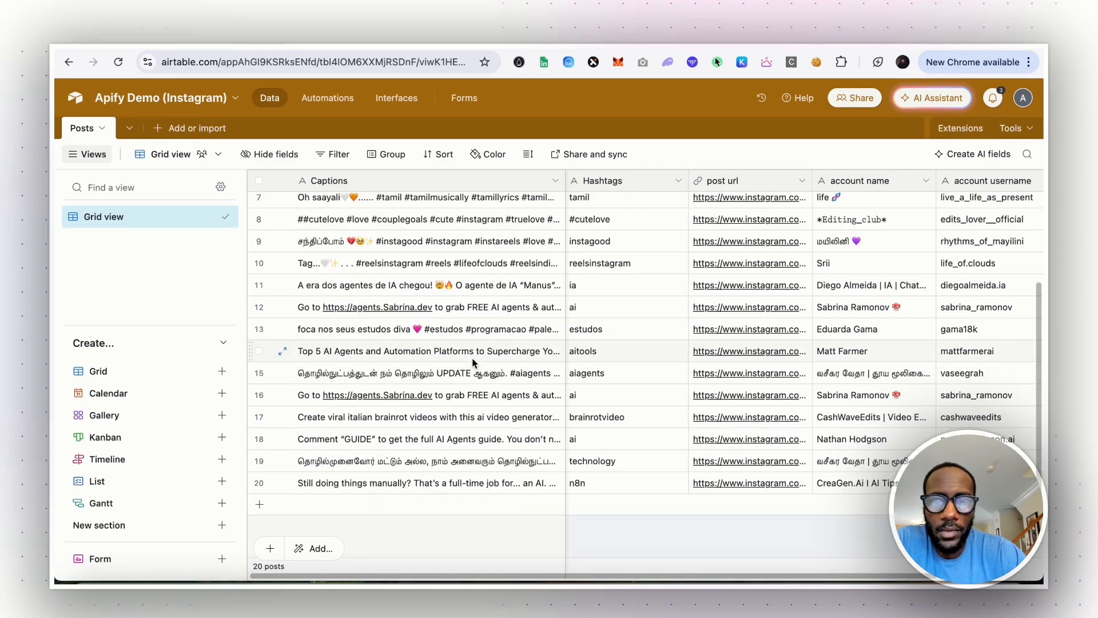
Examine the captions of records 14 and 20 and view record 14's original Instagram post before returning to the table.
double_click(402, 351)
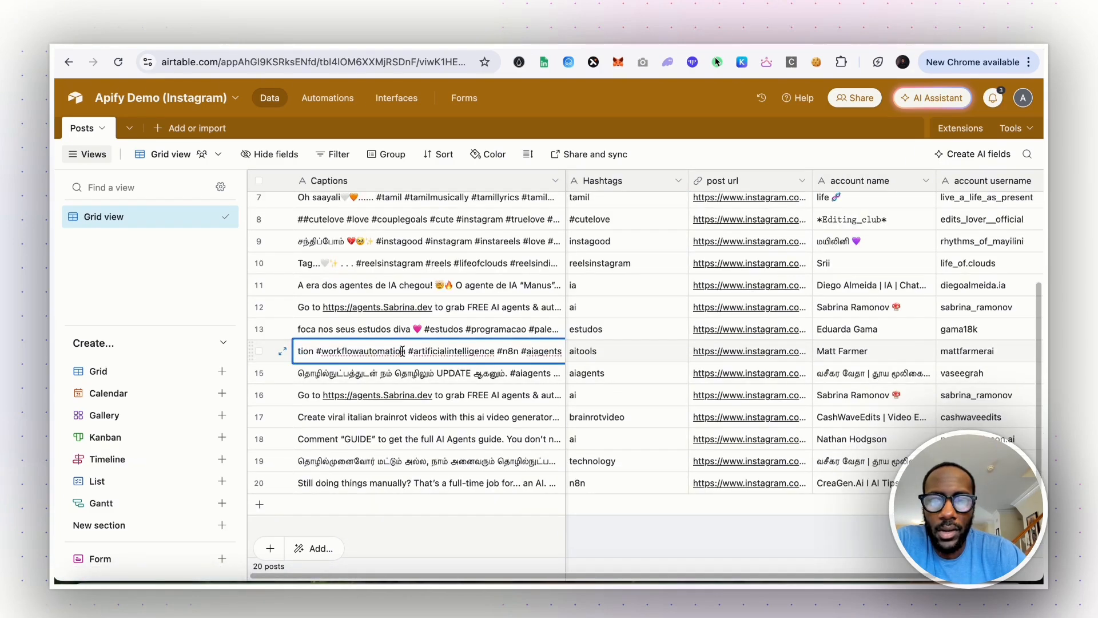
drag(402, 351, 640, 354)
click(640, 355)
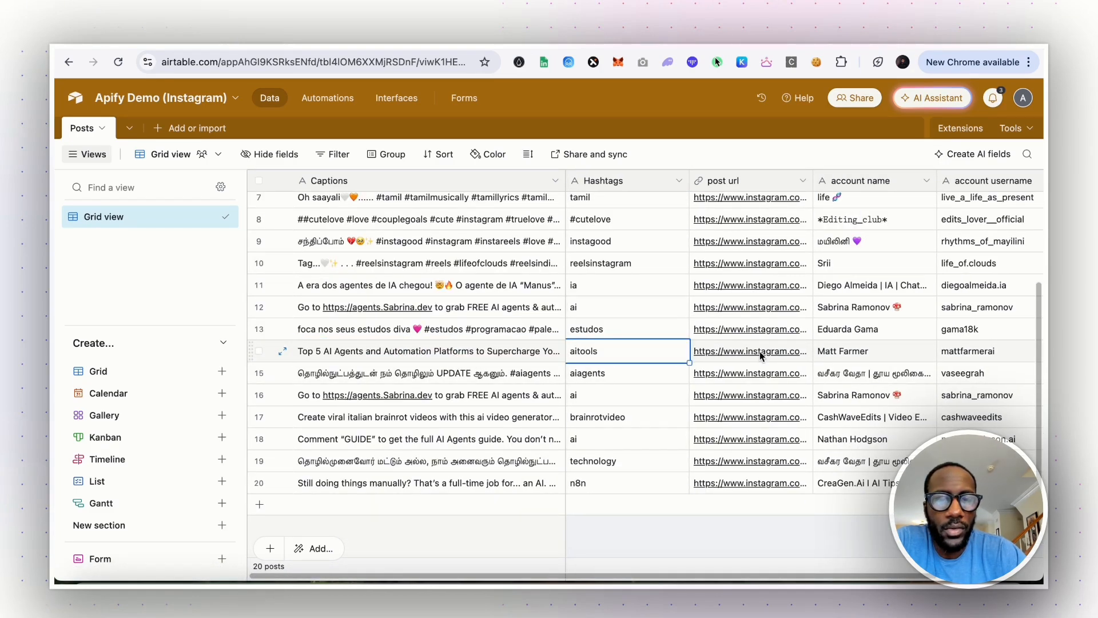
click(761, 355)
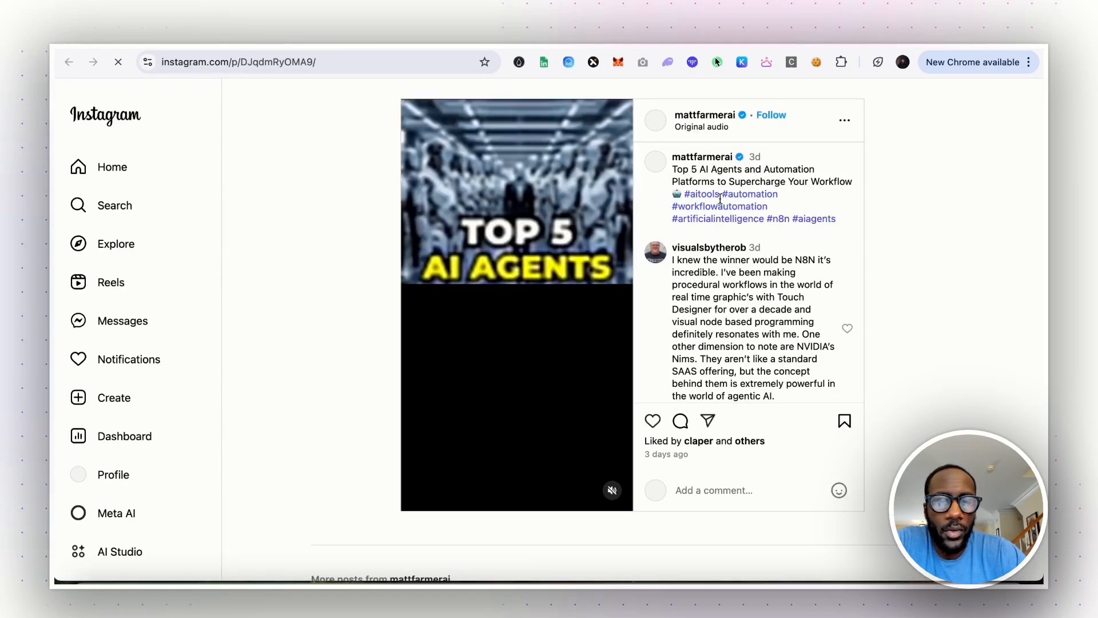
key(super+w)
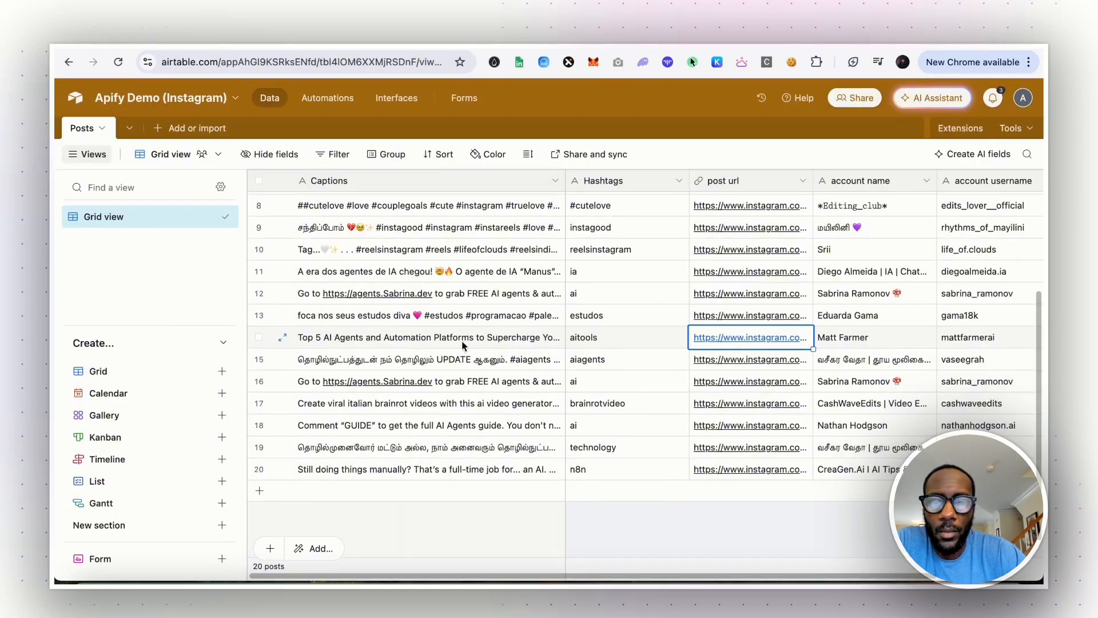
double_click(452, 470)
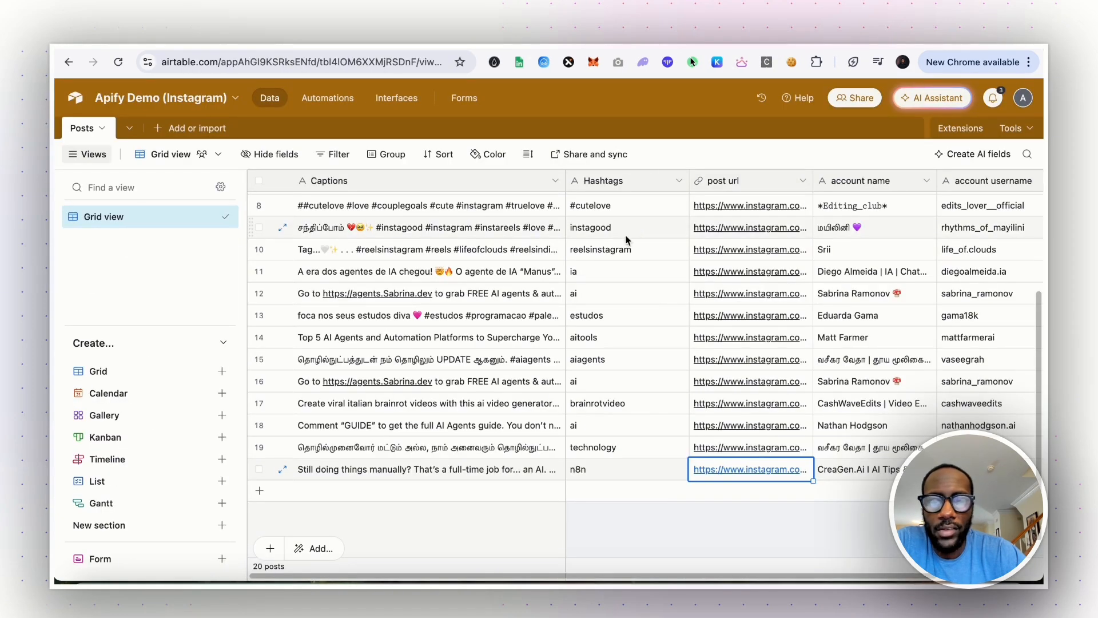
scroll(628, 240, up, 5)
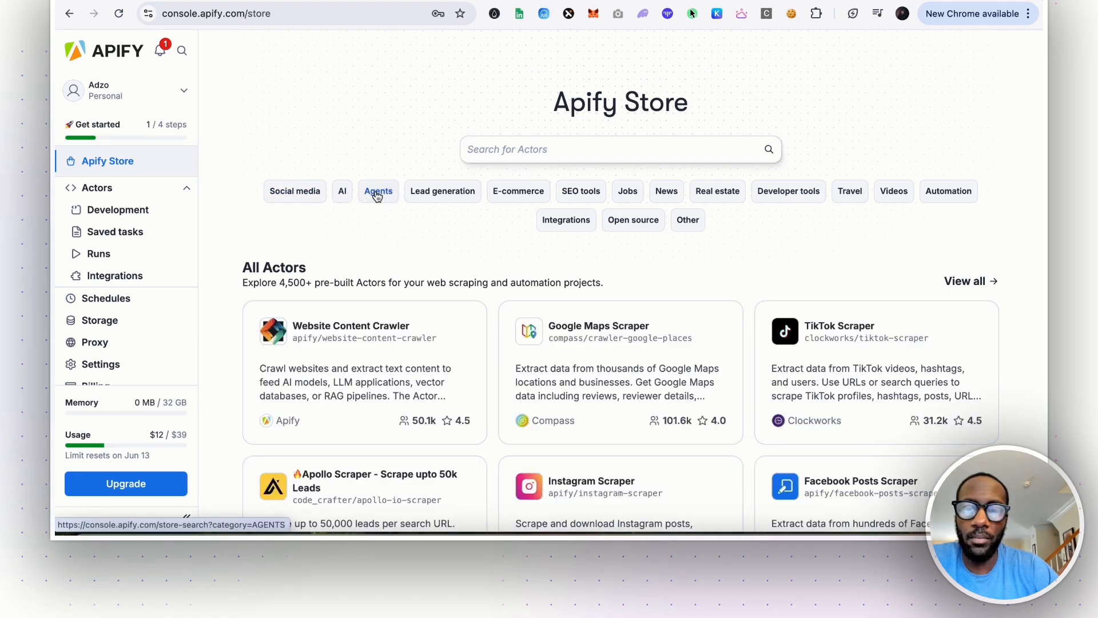
Switch to the Apify Store and browse the pre-built scrapers listed under All Actors.
click(375, 193)
click(130, 163)
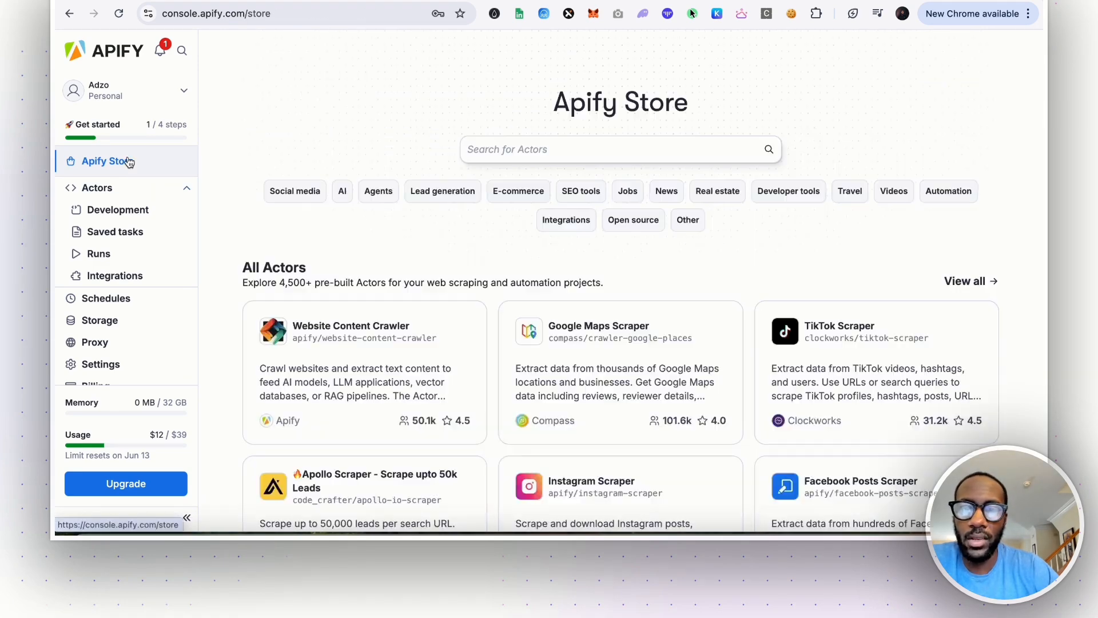
scroll(628, 260, down, 3)
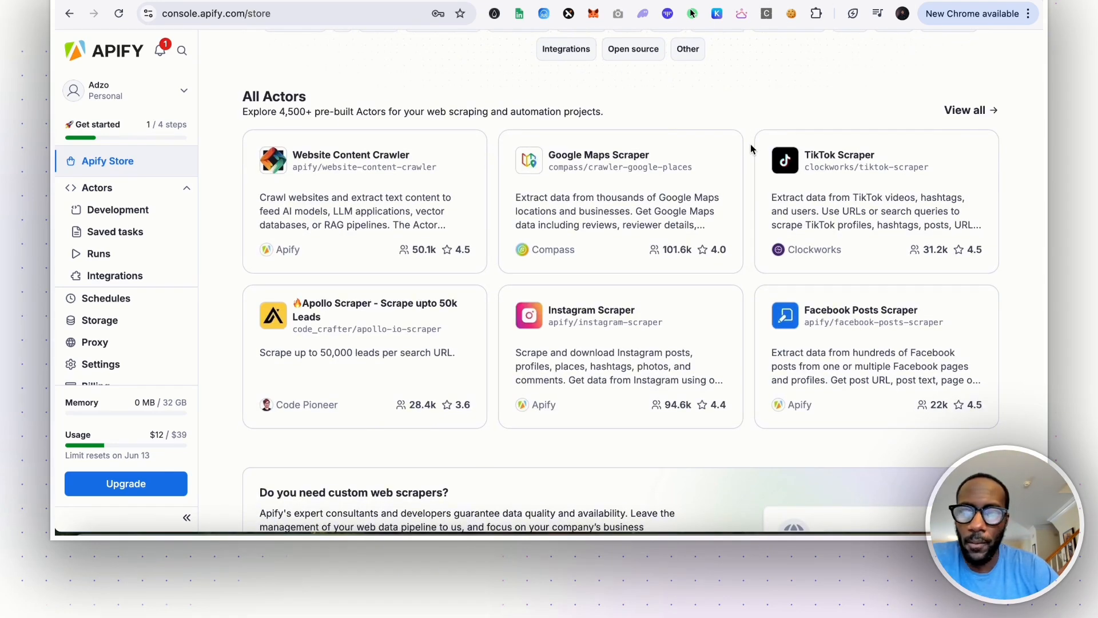
scroll(751, 148, down, 1)
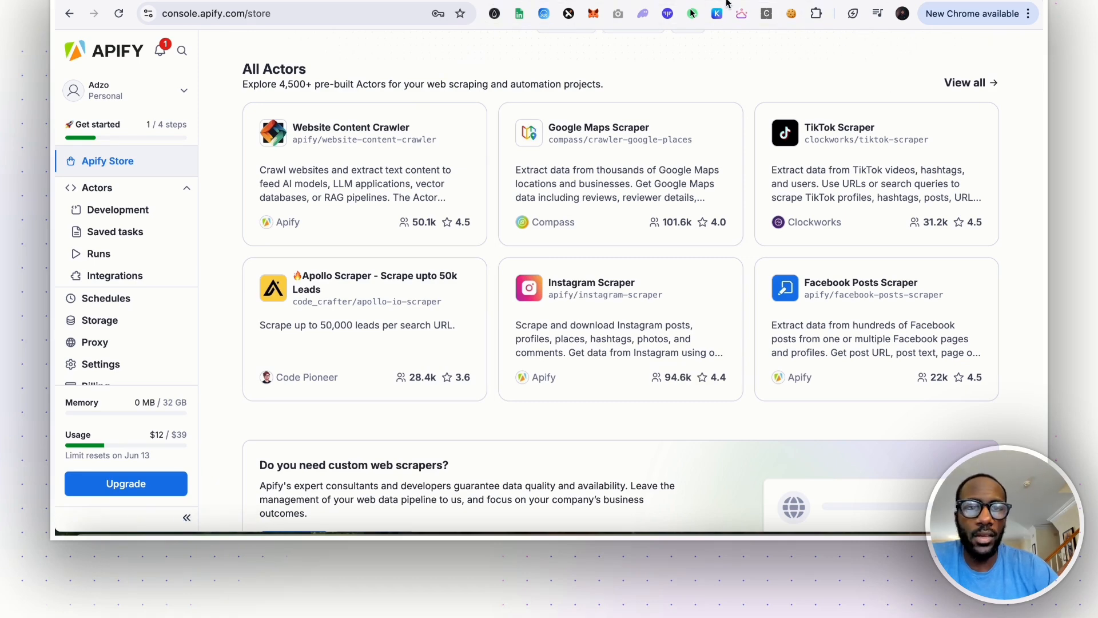
Switch to the Scraping Automation board in Miro to view the workflow diagram.
click(748, 0)
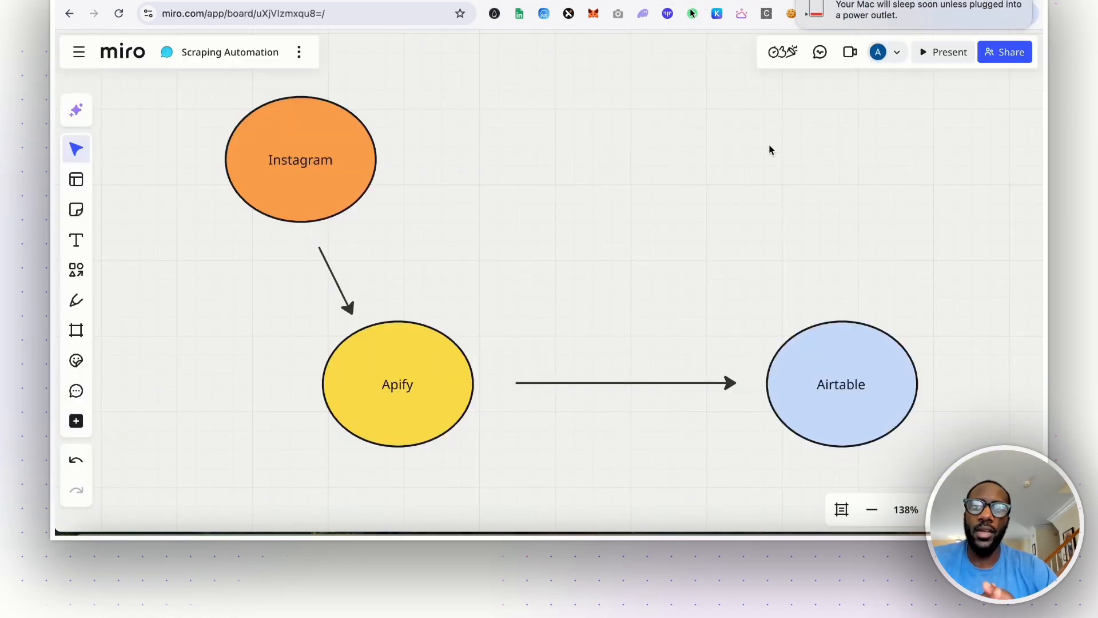